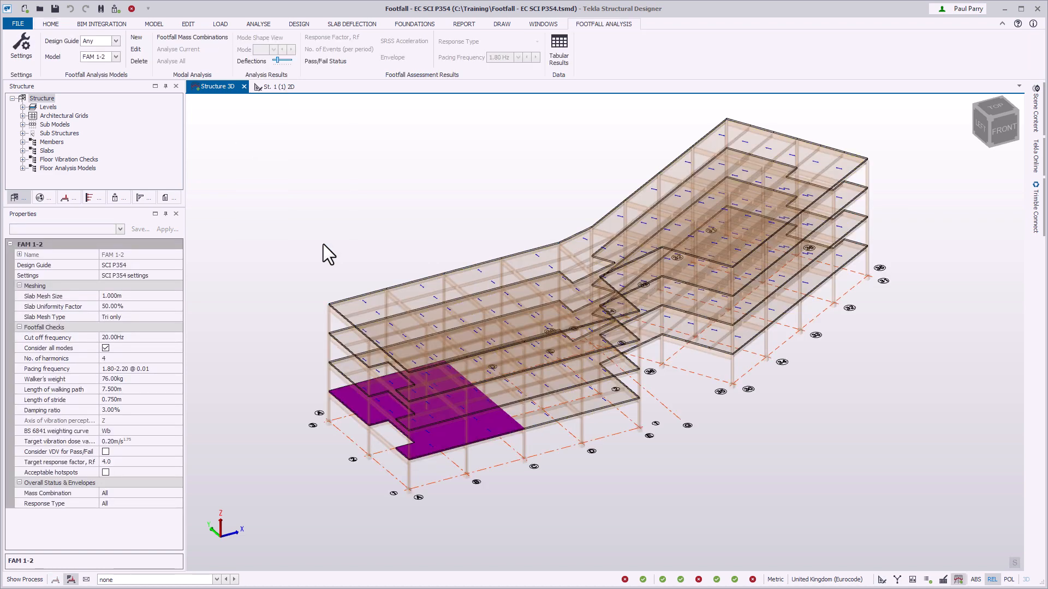
# Review the SCI P354 footfall settings for analysis, analysis model options and concrete modification factors, and accept them unchanged.
pyautogui.click(21, 49)
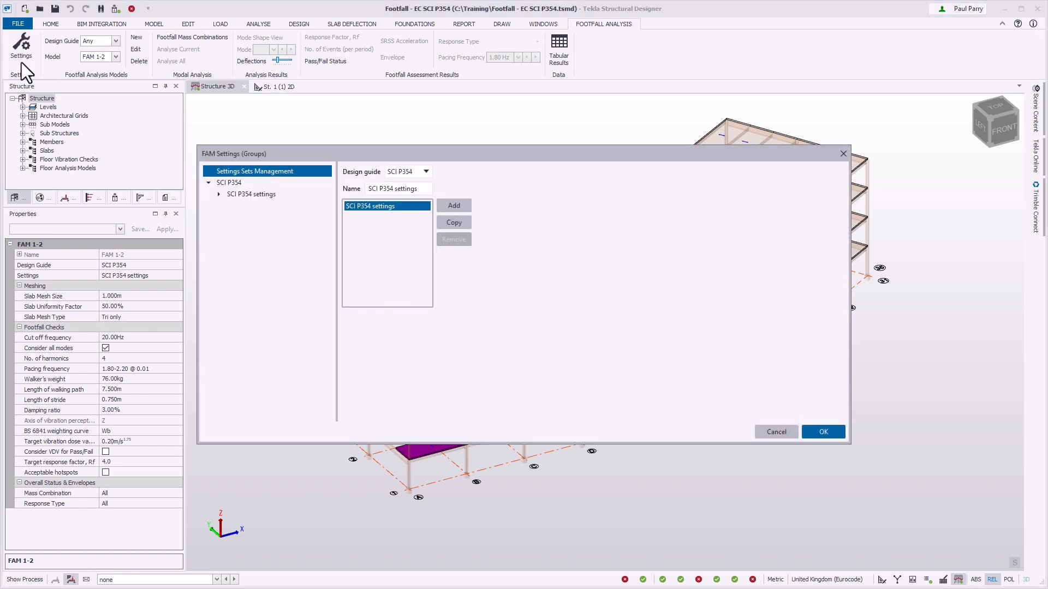
pyautogui.click(218, 194)
pyautogui.click(321, 206)
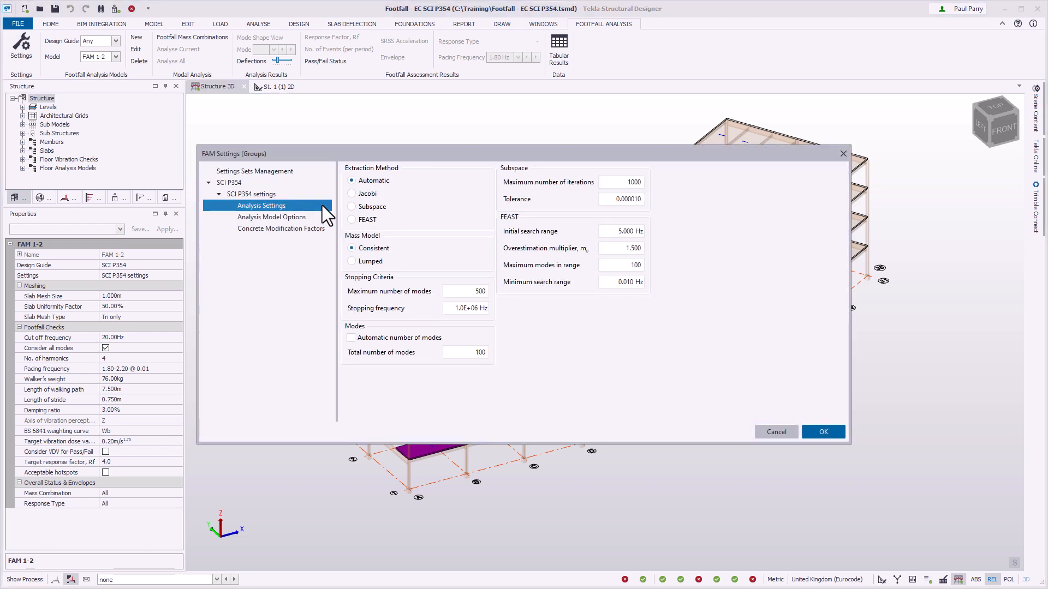
pyautogui.click(322, 217)
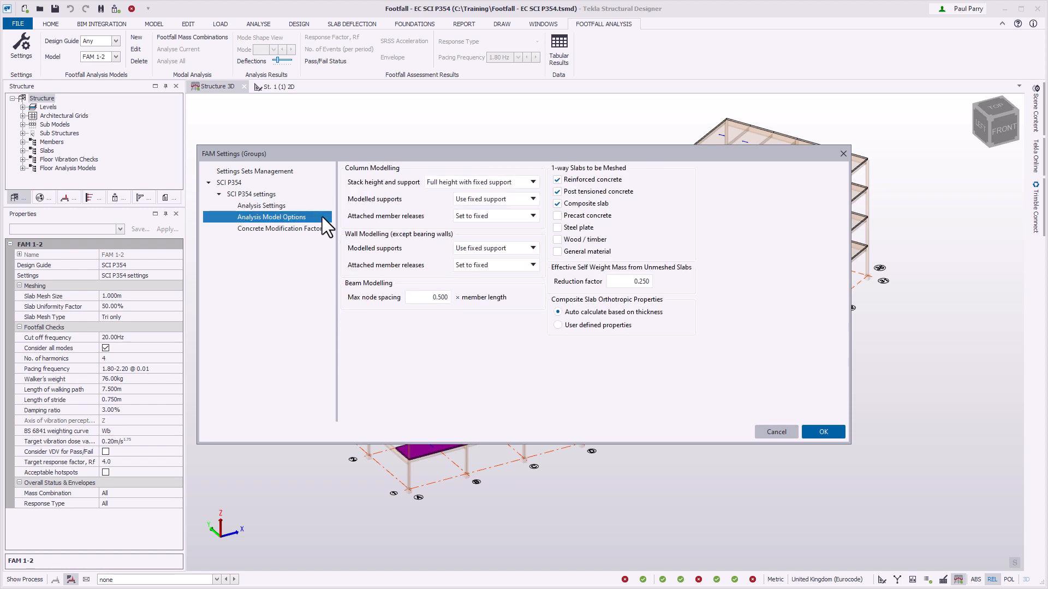
pyautogui.click(319, 228)
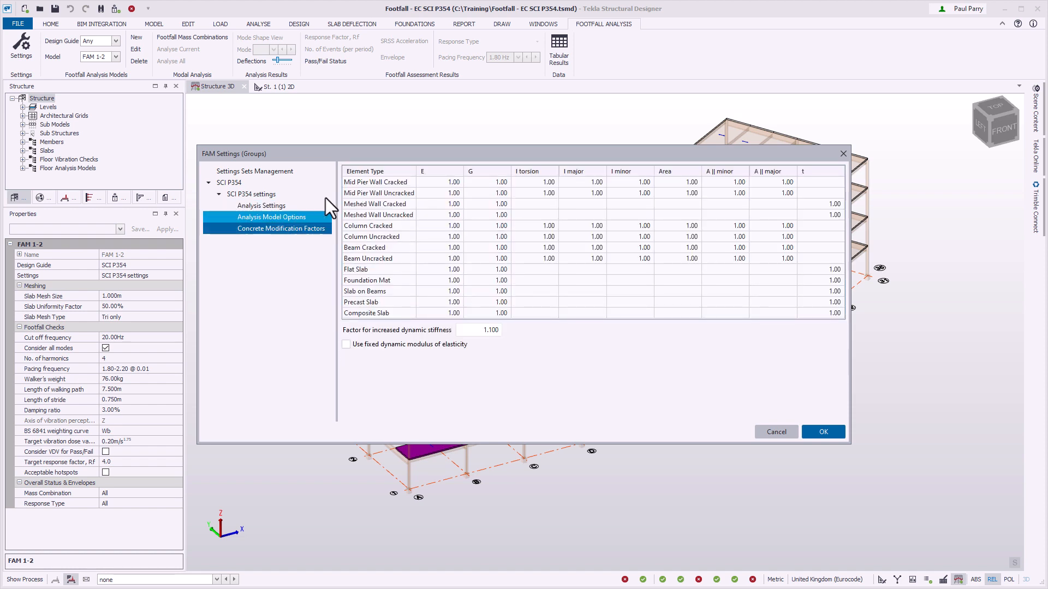
pyautogui.click(320, 171)
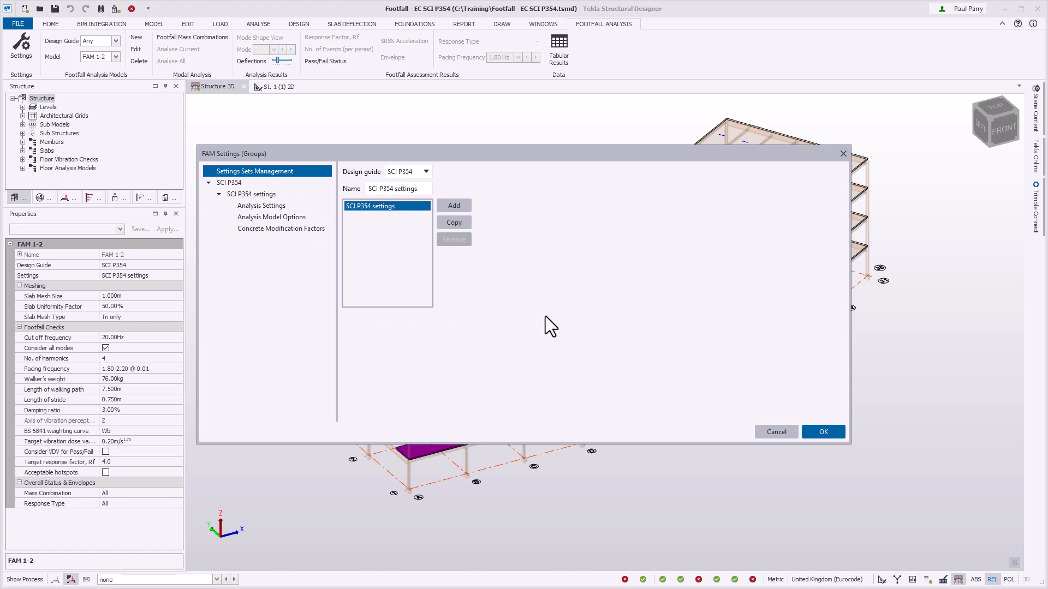
pyautogui.click(821, 432)
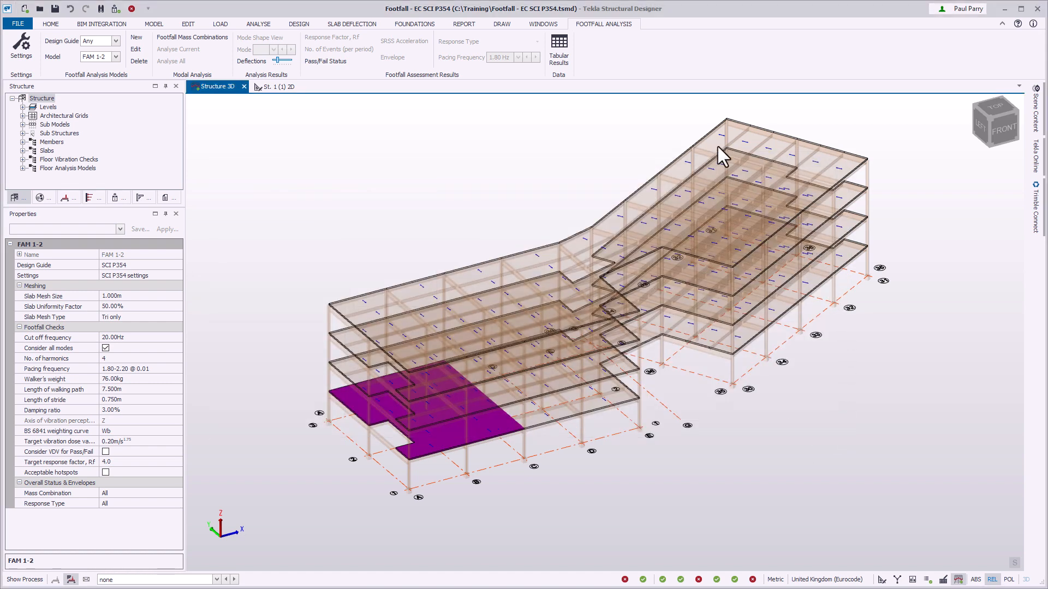
# Create a new floor analysis model from the front corner slab item on the lowest floor and view it in plan.
pyautogui.click(137, 37)
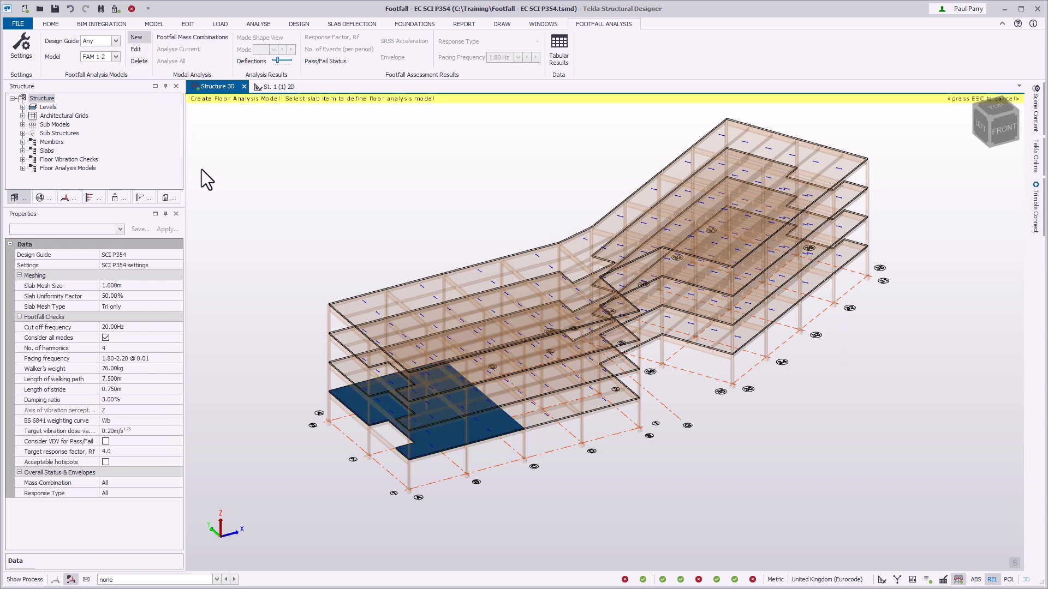
pyautogui.click(417, 453)
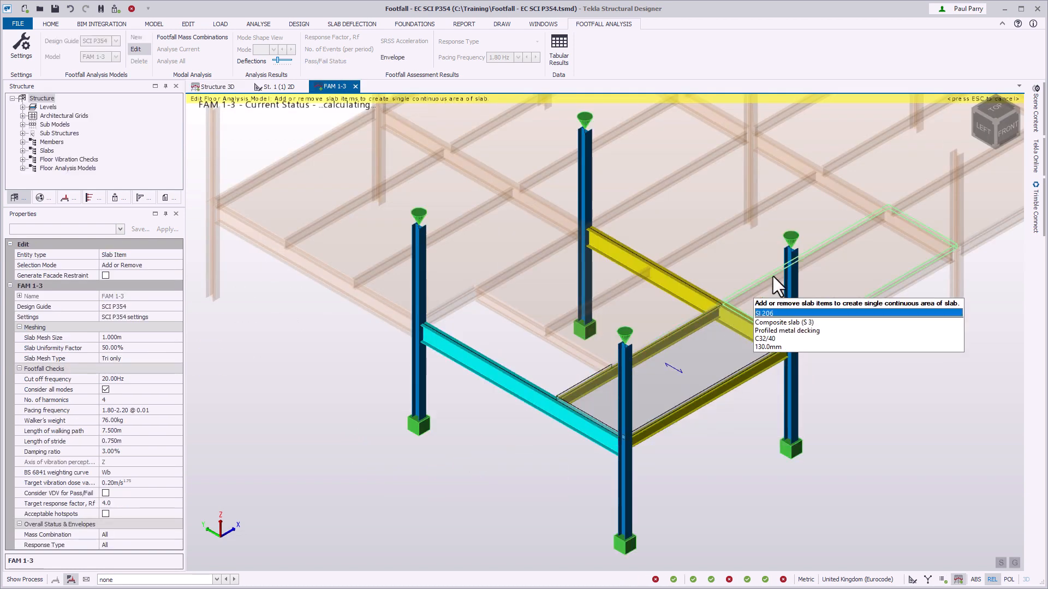
pyautogui.click(973, 111)
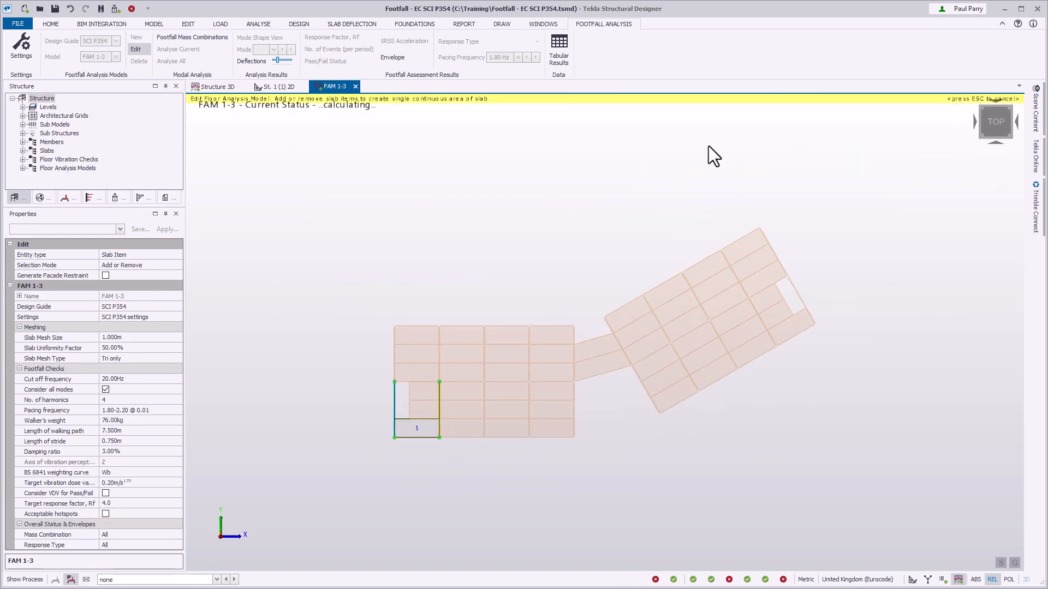
# Set the selection mode to Add Only and add all slab items of the rectangular wing to the floor analysis model.
pyautogui.click(179, 265)
pyautogui.click(179, 265)
pyautogui.press('Down')
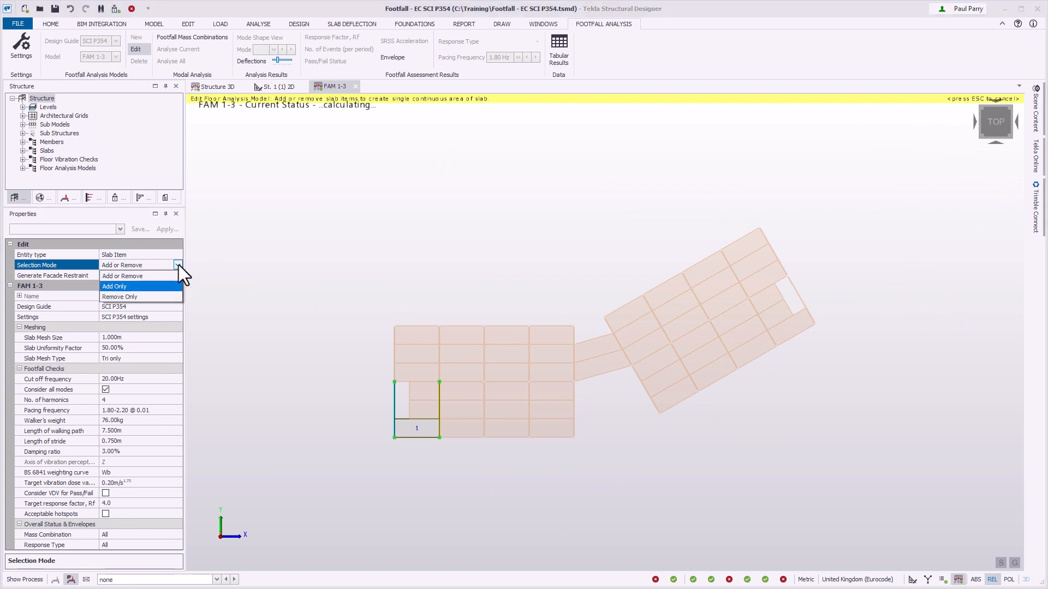
pyautogui.press('Return')
pyautogui.moveTo(367, 290); pyautogui.dragTo(587, 460)
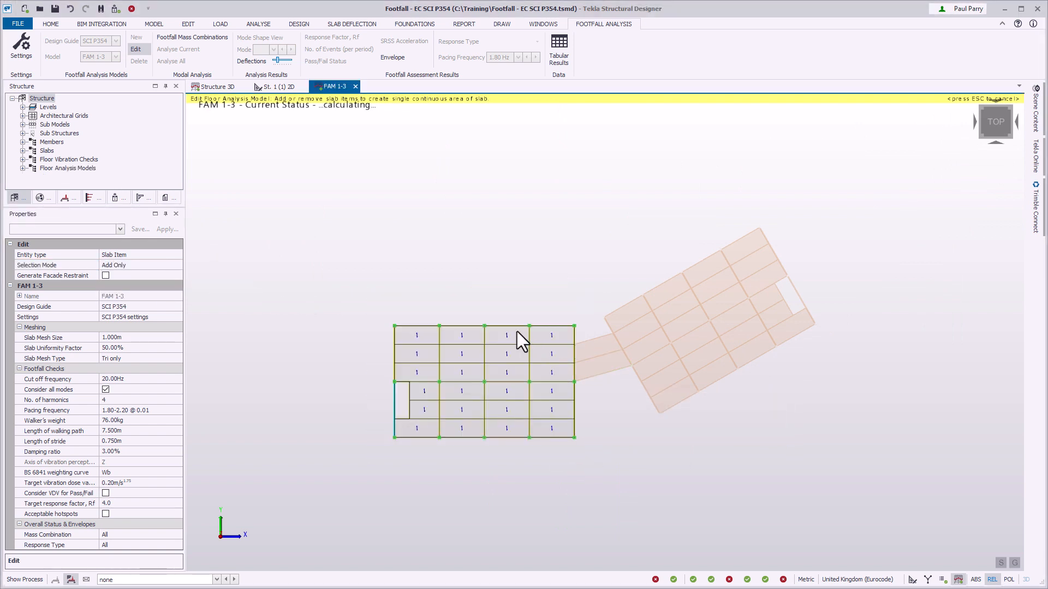
# Generate facade restraints around the slab edges and set the edited entity type to Facade Restraint.
pyautogui.click(106, 276)
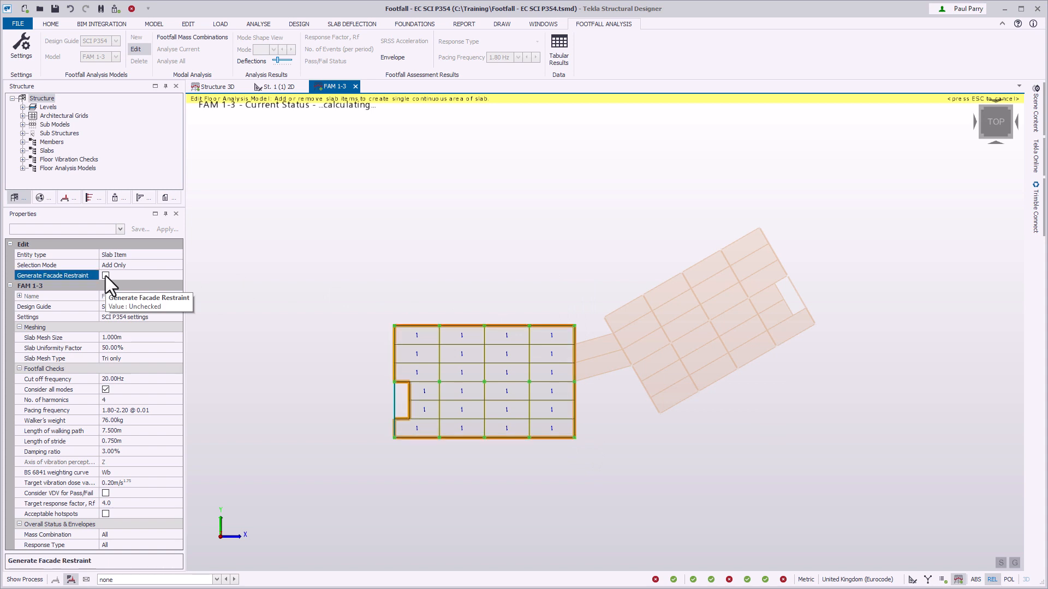
pyautogui.click(178, 254)
pyautogui.press('Down')
pyautogui.press('Down')
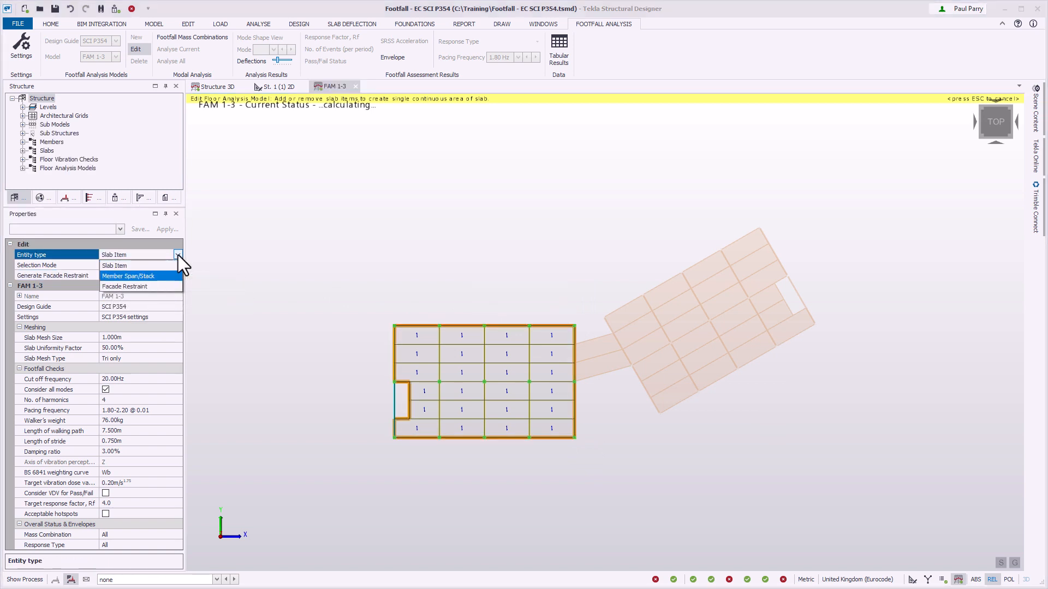
pyautogui.press('Return')
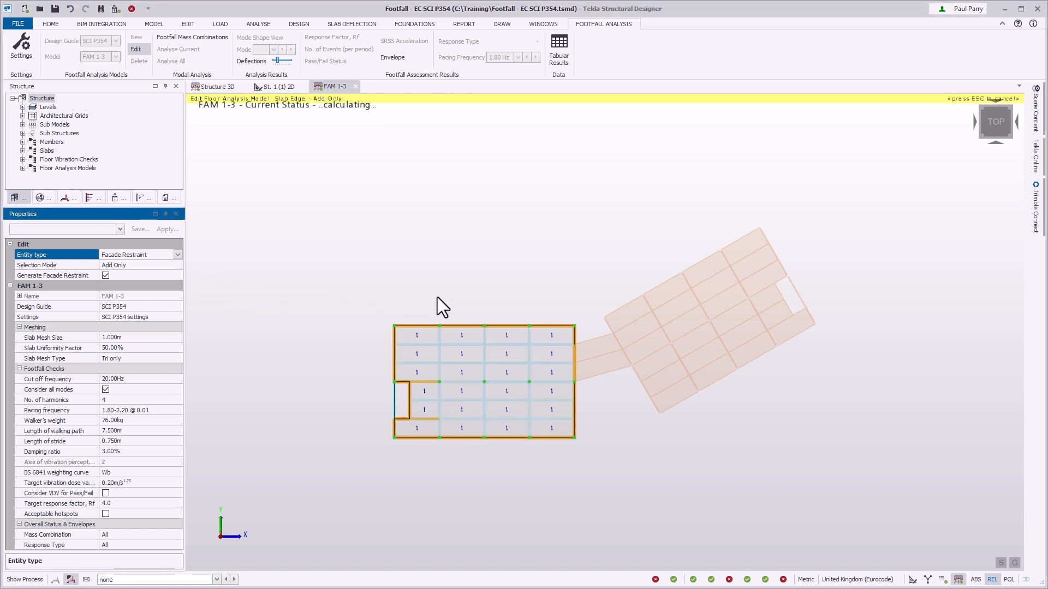
pyautogui.moveTo(472, 293); pyautogui.dragTo(496, 454)
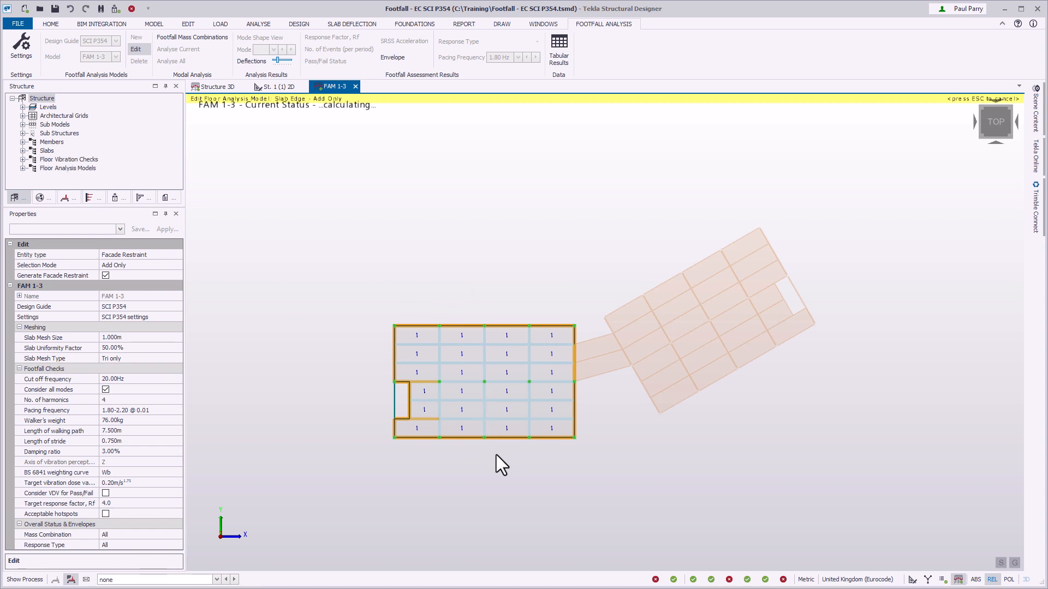
# Examine the available settings set and the pacing frequency value options of FAM 1-3, and finish editing the model.
pyautogui.click(177, 317)
pyautogui.click(178, 317)
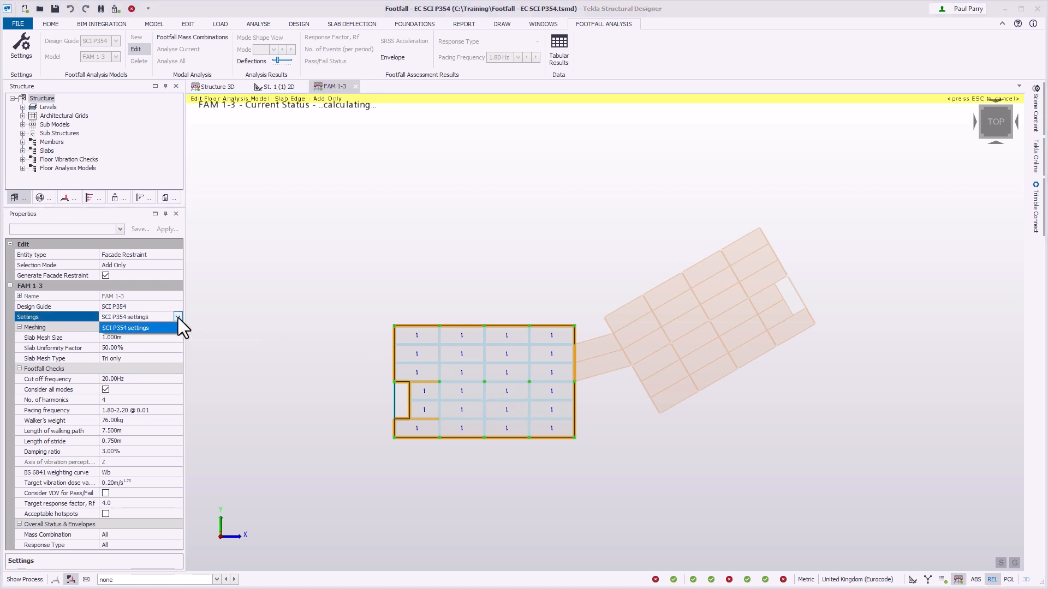
pyautogui.click(178, 318)
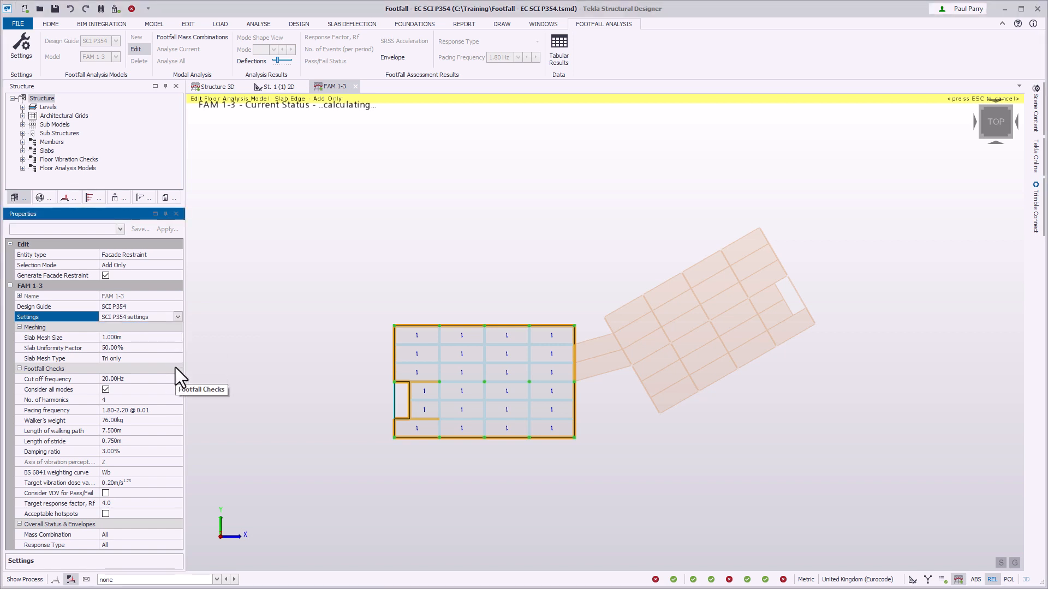
pyautogui.click(178, 411)
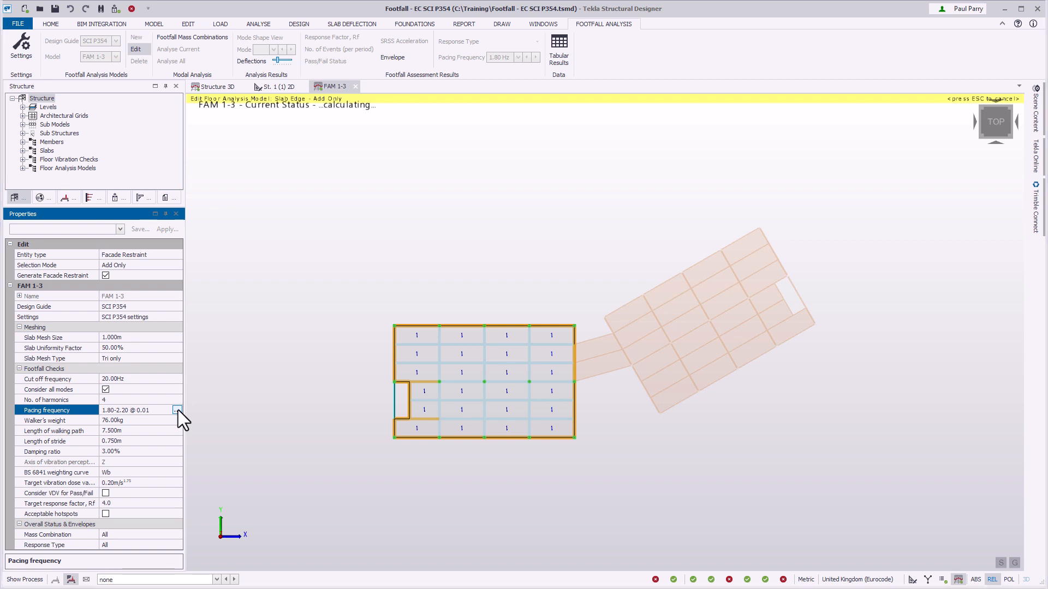
pyautogui.click(177, 411)
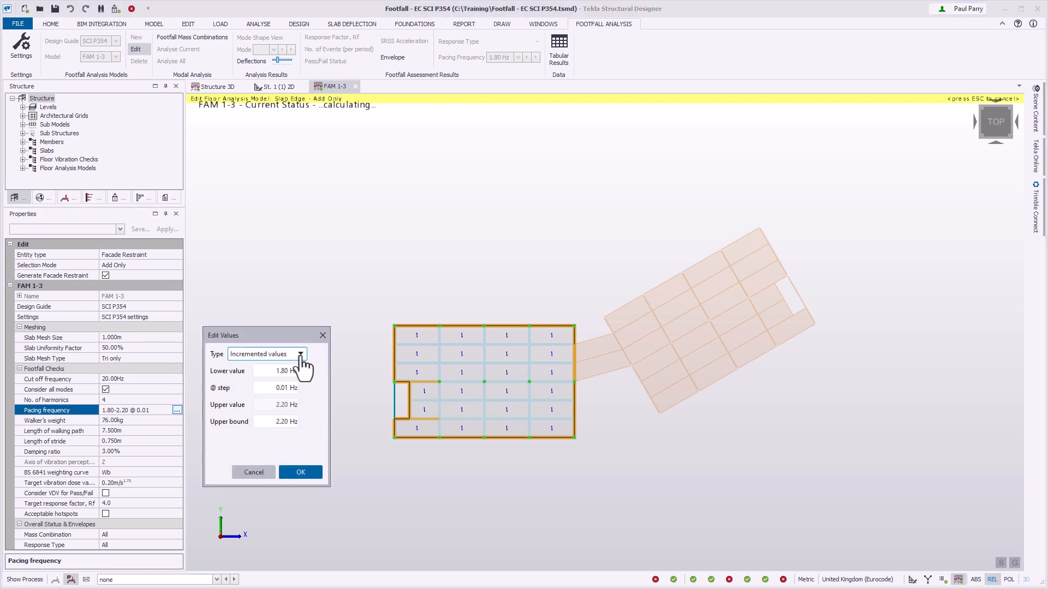
pyautogui.click(300, 354)
pyautogui.click(300, 359)
pyautogui.click(301, 473)
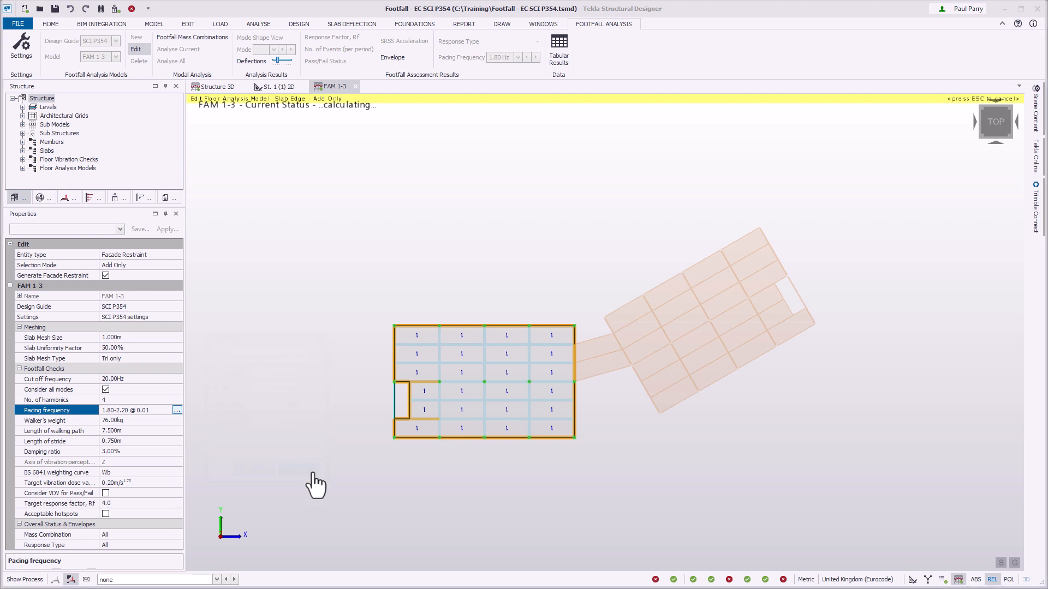
pyautogui.press('Escape')
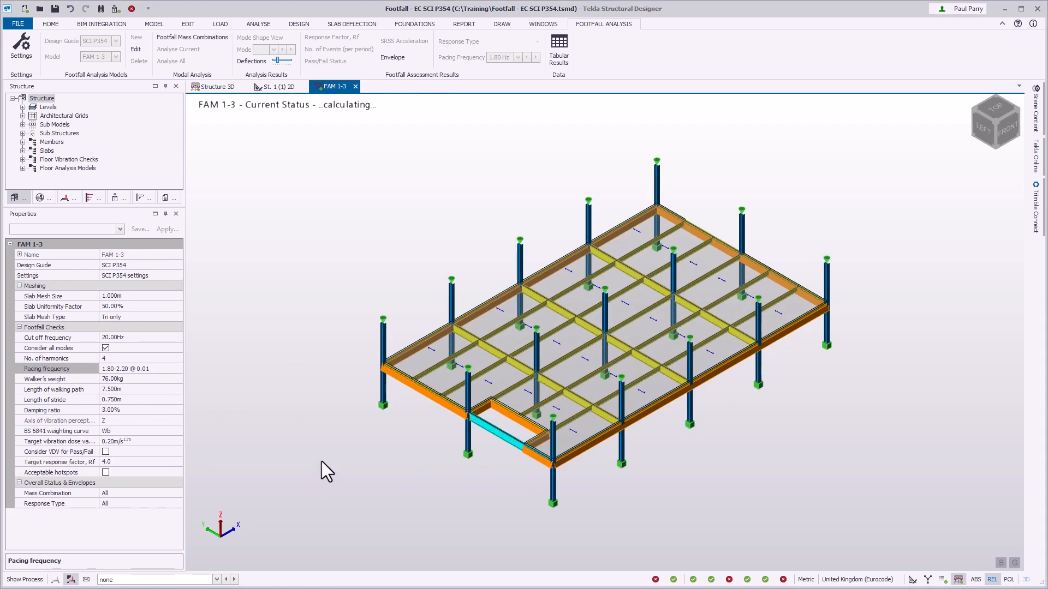
# Close the FAM 1-3 view, reopen it from the shared slab area in the 3D structure, and return to the structure view.
pyautogui.click(351, 88)
pyautogui.click(355, 87)
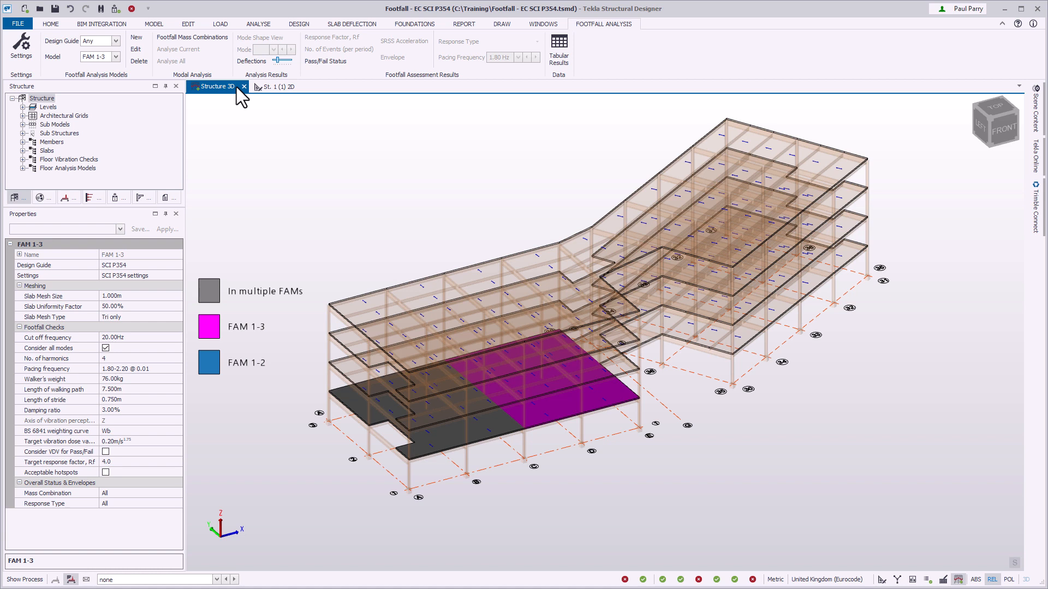
pyautogui.click(431, 446)
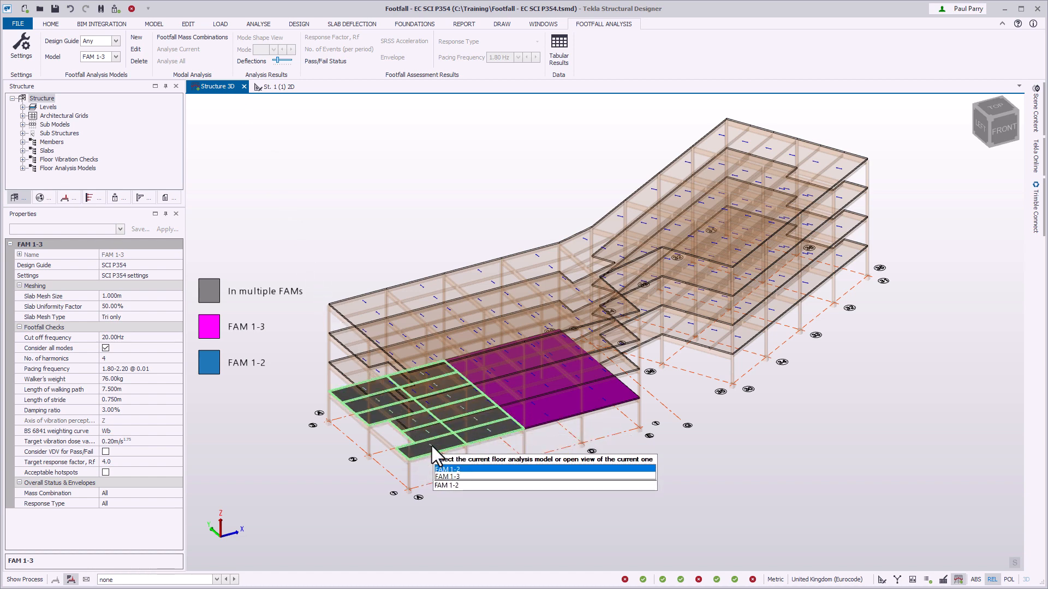
pyautogui.press('Tab')
pyautogui.click(431, 446)
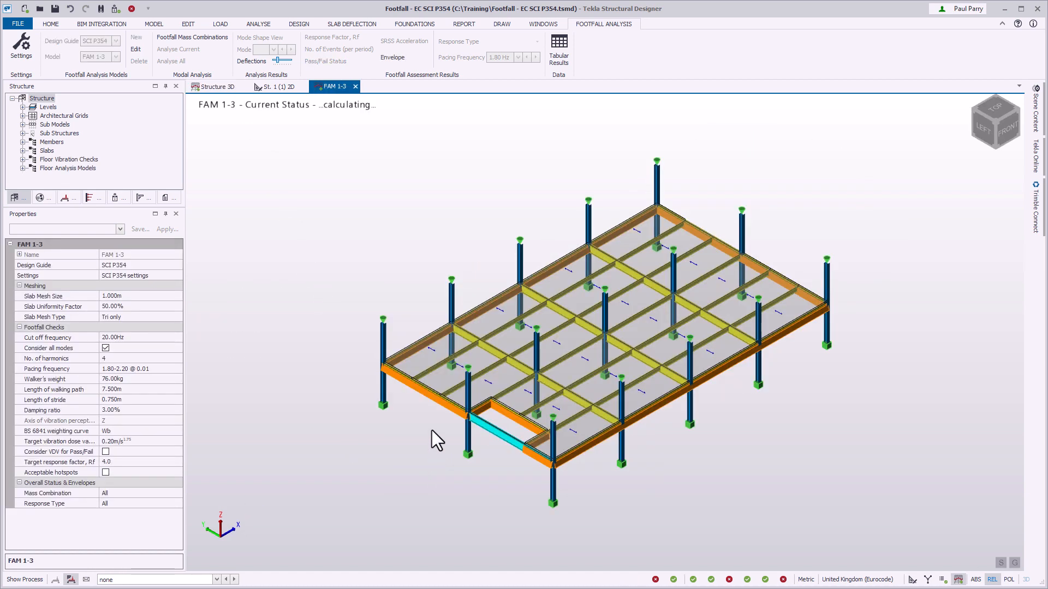
pyautogui.click(236, 87)
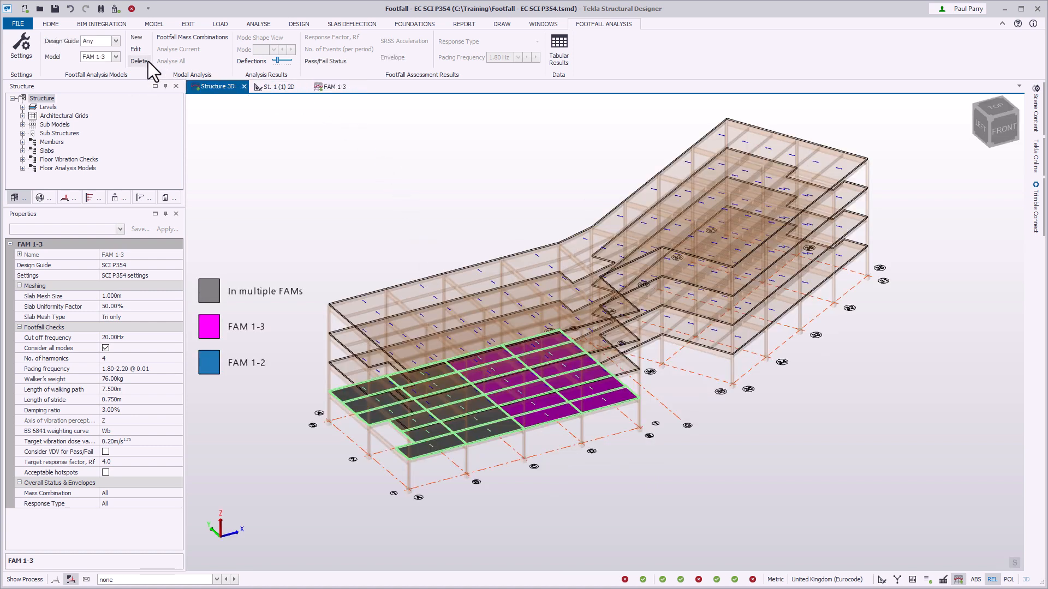
# Try to delete the floor analysis model FAM 1-3, picked from the overlapping slab area.
pyautogui.click(140, 61)
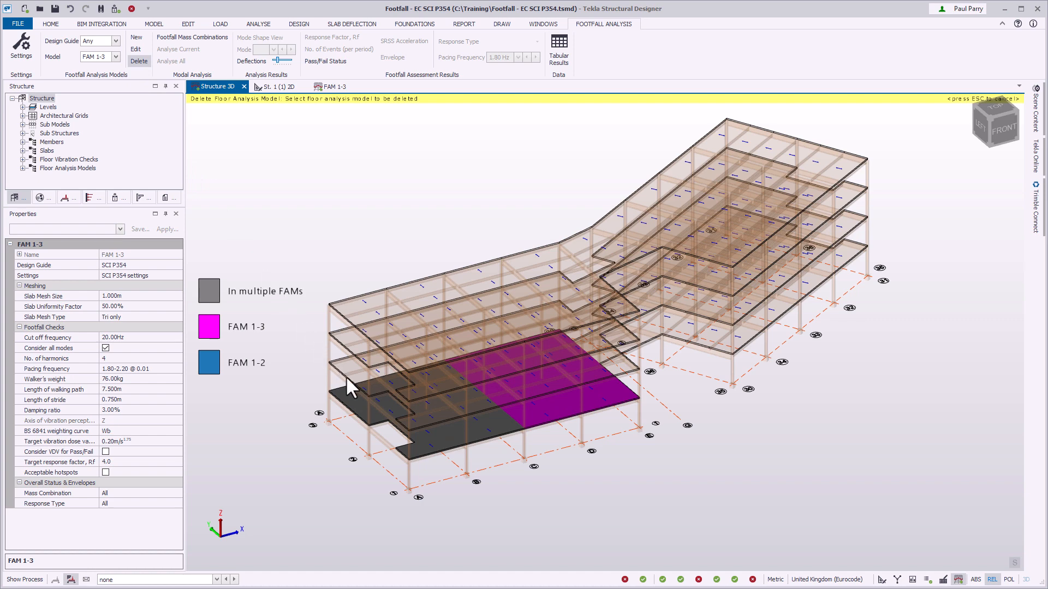
pyautogui.moveTo(416, 445)
pyautogui.press('Tab')
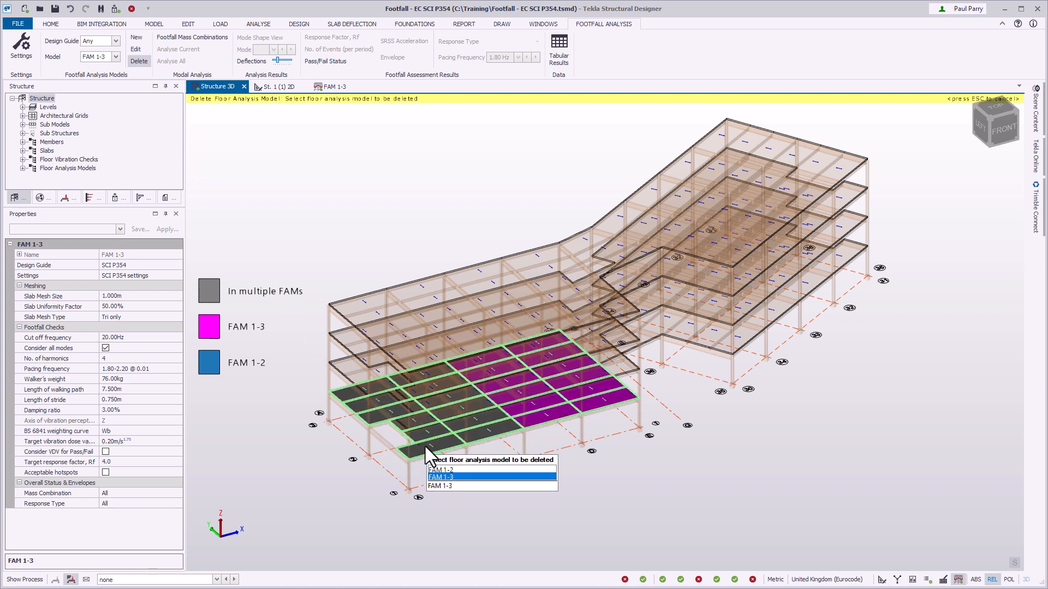
pyautogui.click(425, 447)
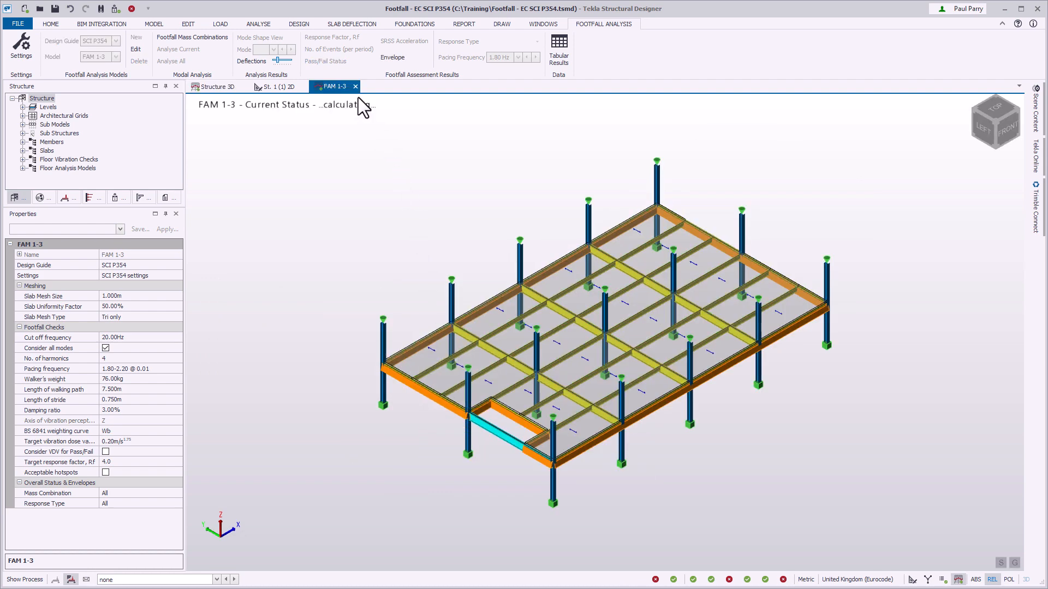
# Include the Dead and Imposed loadcases in the Footfall Mass combination.
pyautogui.click(219, 36)
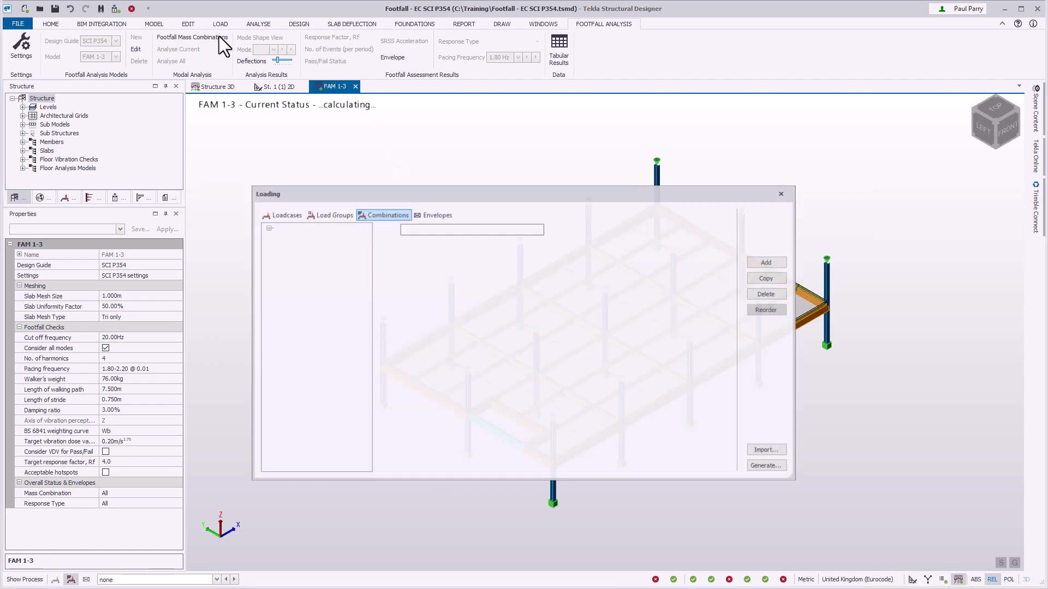
pyautogui.click(513, 230)
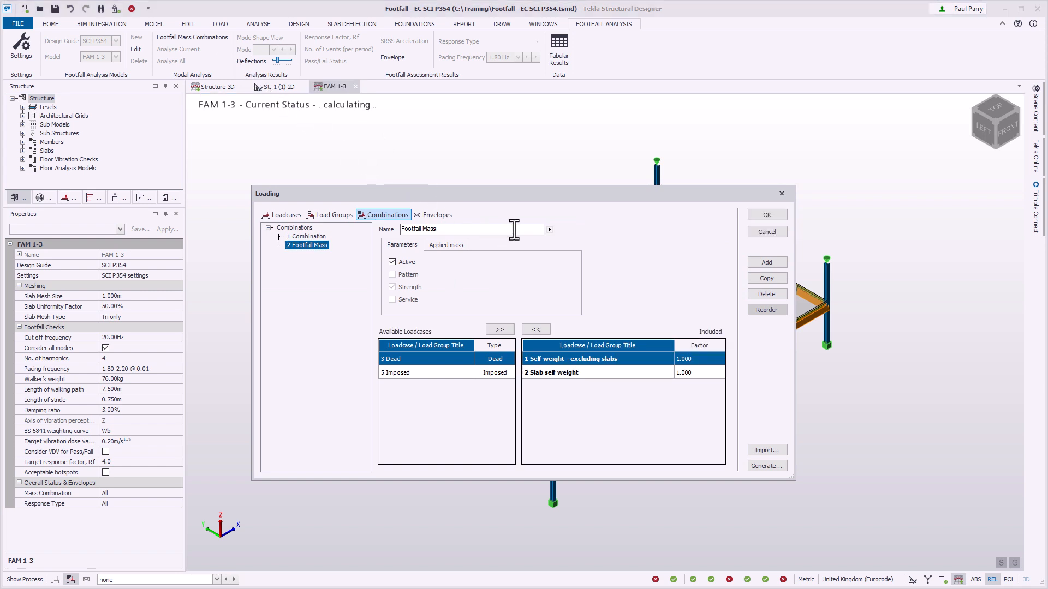
pyautogui.click(508, 329)
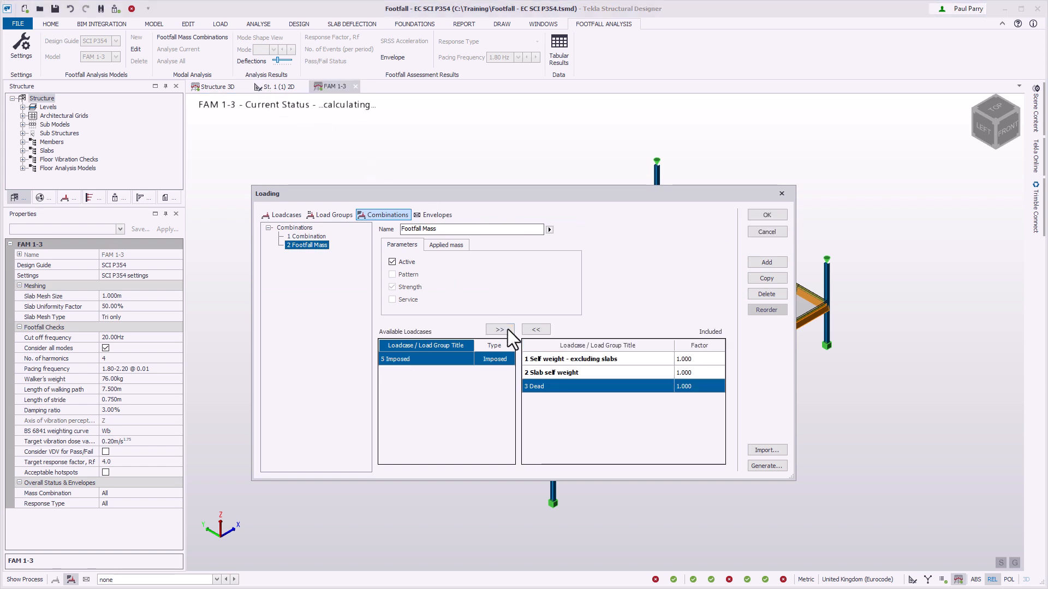
pyautogui.click(499, 329)
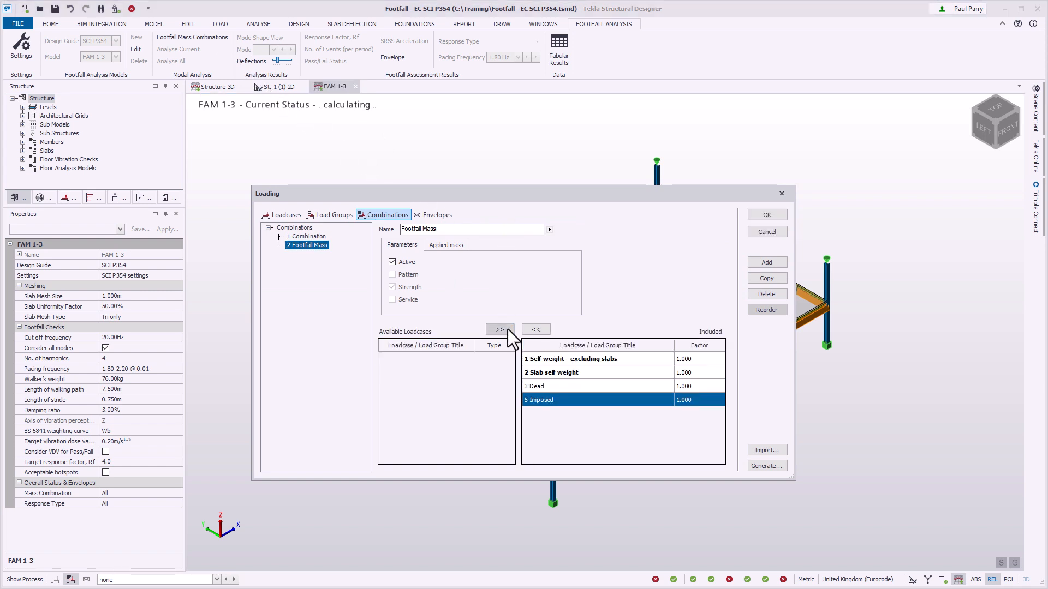
# Set the Imposed loadcase factor to 0.1, check the combination's applied mass directions, and accept the loading changes.
pyautogui.click(704, 400)
pyautogui.write('0.1')
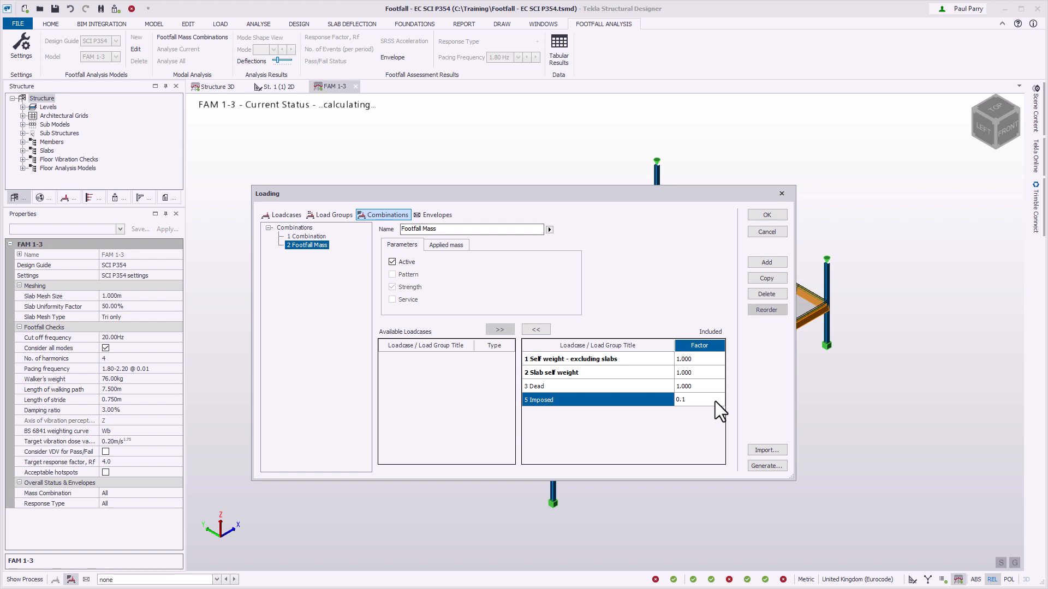
pyautogui.click(463, 245)
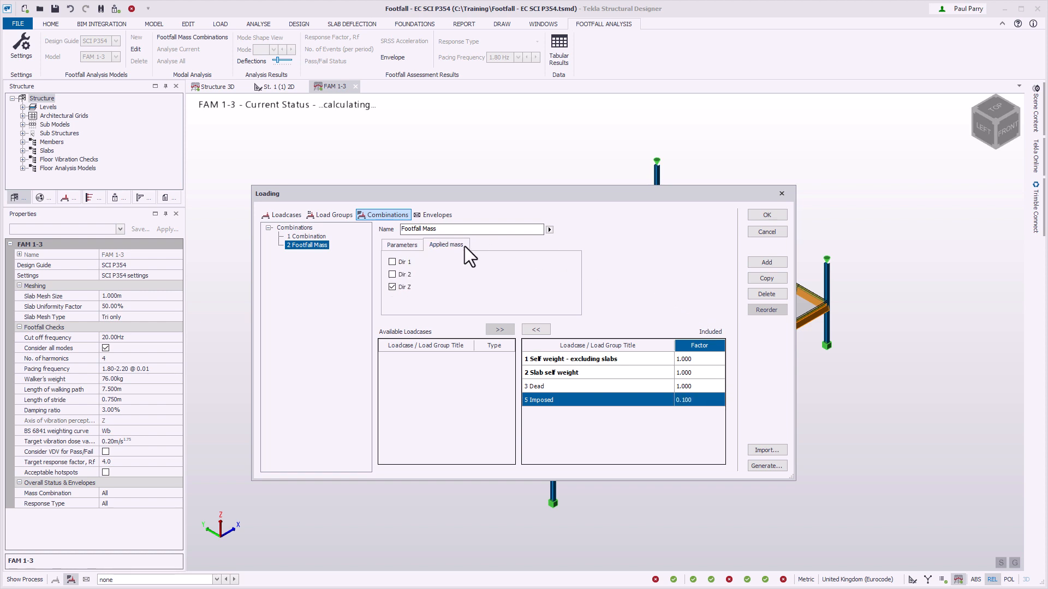
pyautogui.click(778, 214)
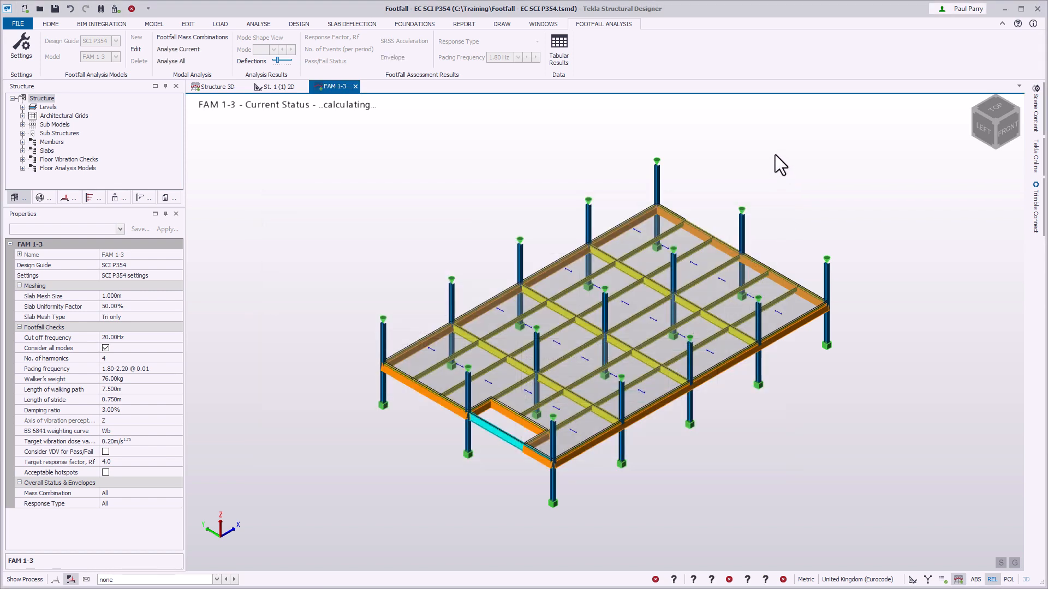
# Analyse all floor analysis models and display the mode shape view for the 2 Footfall Mass combination.
pyautogui.click(218, 60)
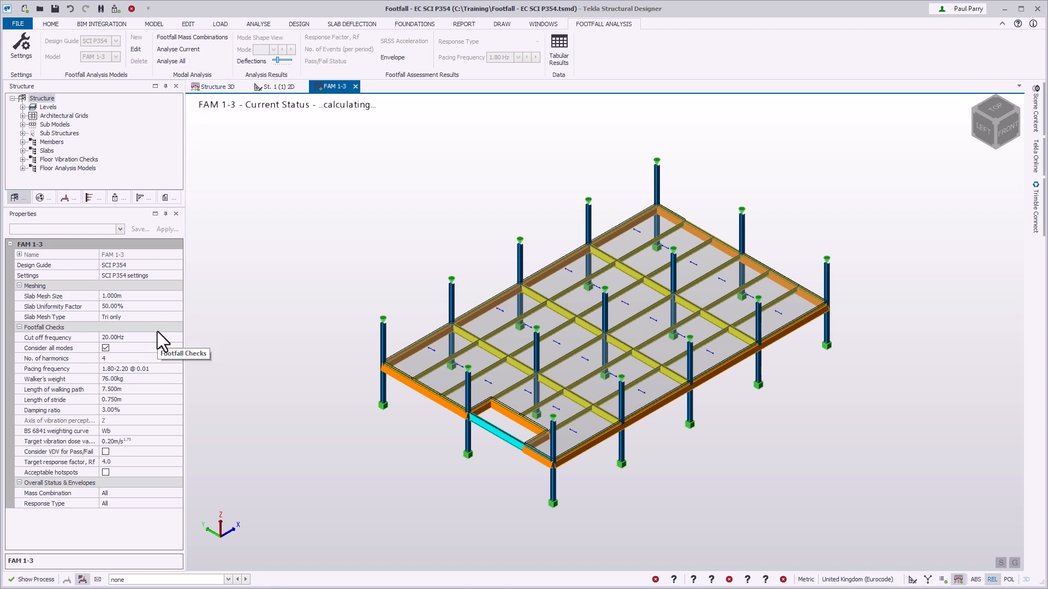
pyautogui.click(247, 580)
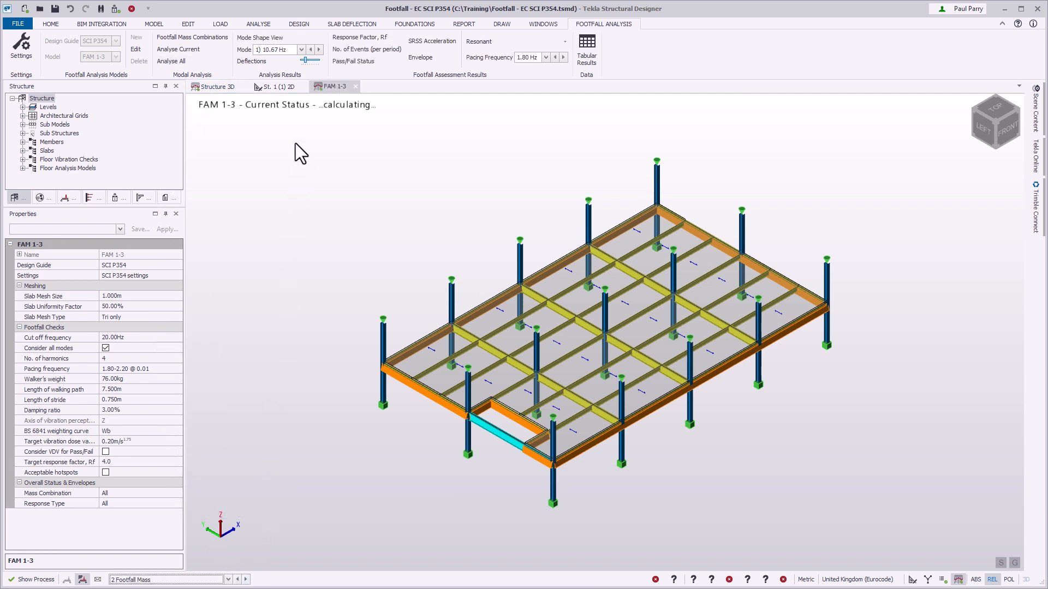
pyautogui.click(302, 37)
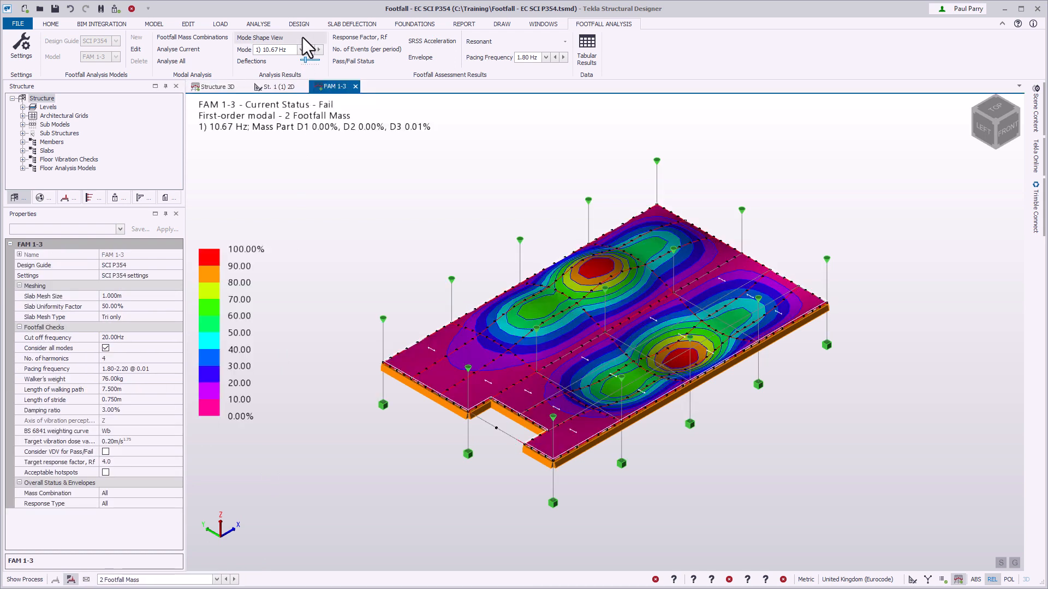
# View the floor's second and third mode shapes.
pyautogui.click(301, 50)
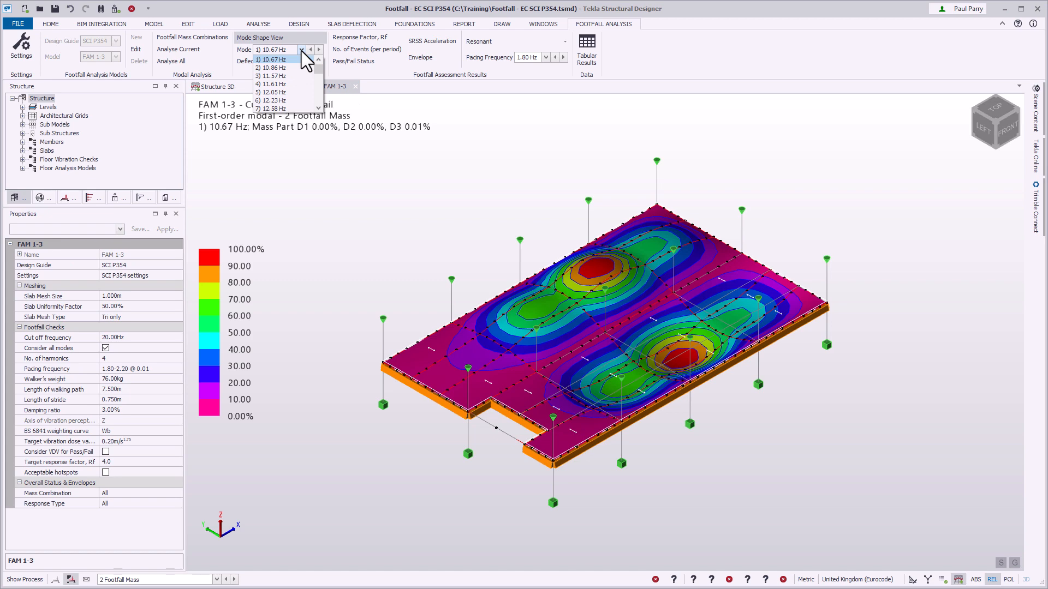
pyautogui.press('Down')
pyautogui.press('Return')
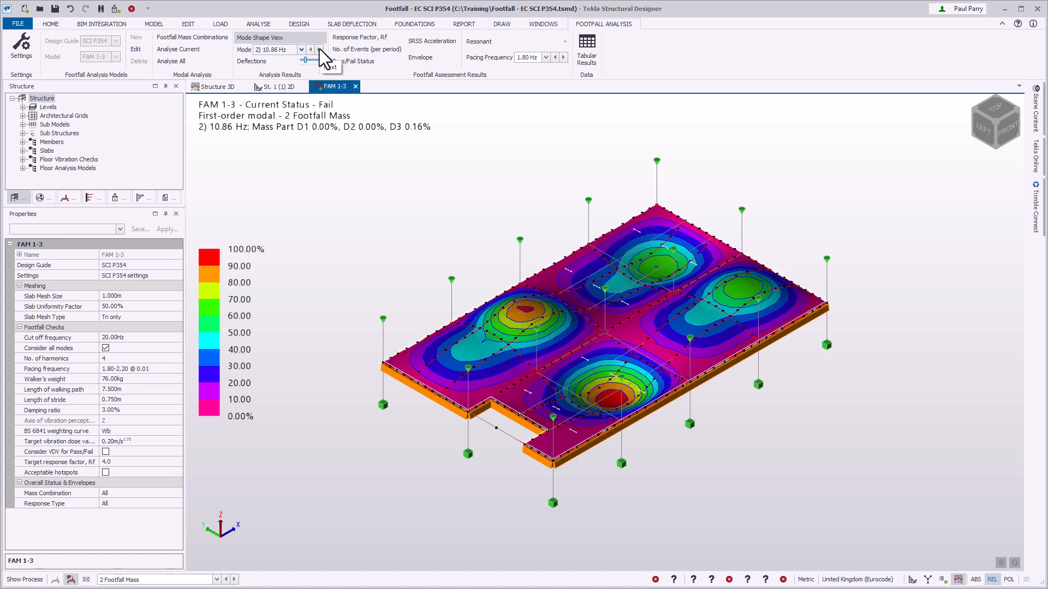
pyautogui.click(320, 48)
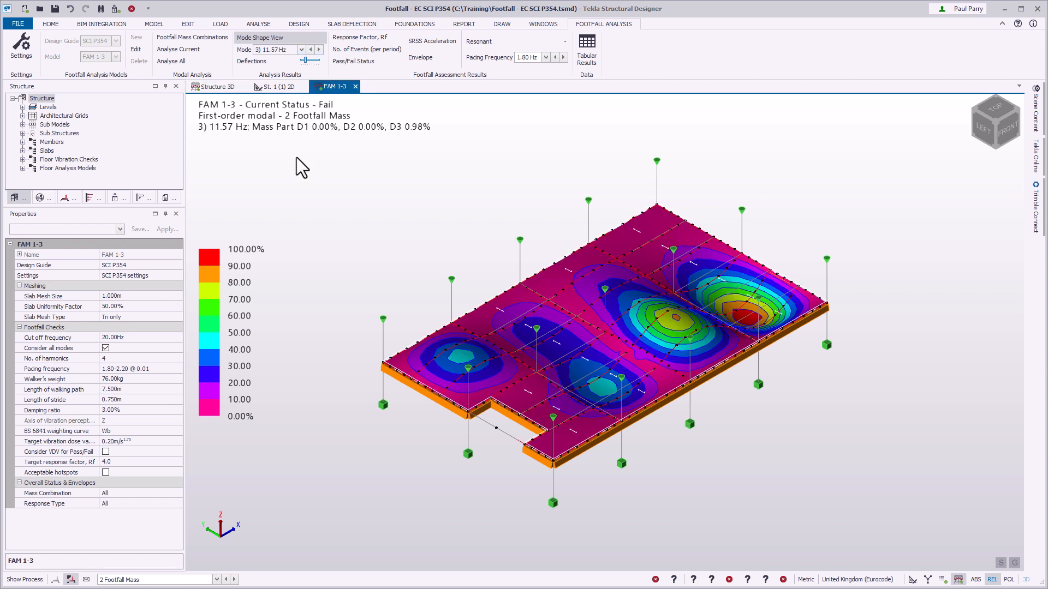
# Animate the third mode shape, step the animation back to the first mode, and close the animation.
pyautogui.rightClick(296, 159)
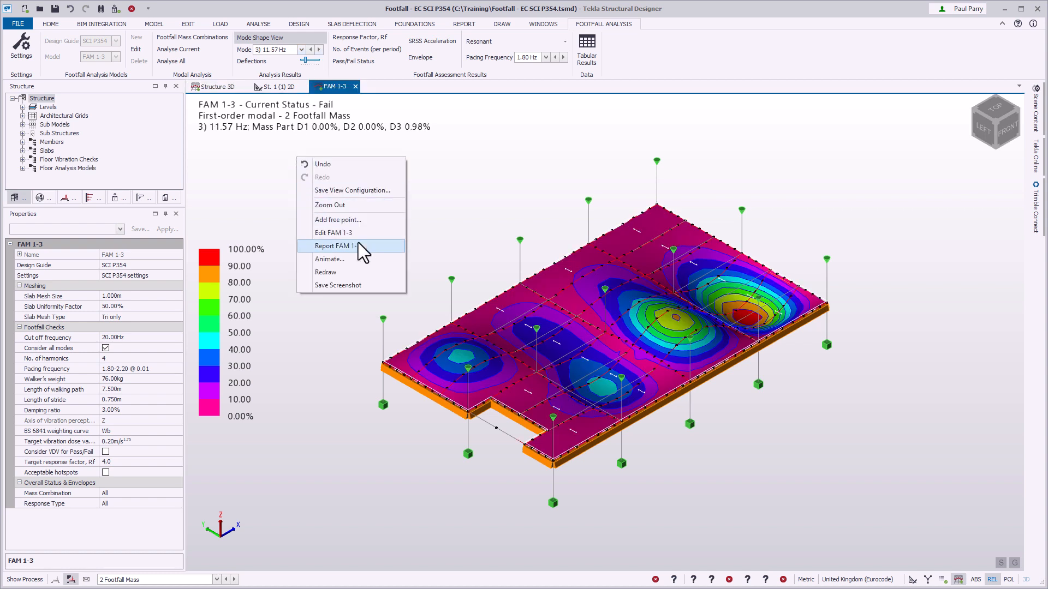
pyautogui.click(381, 260)
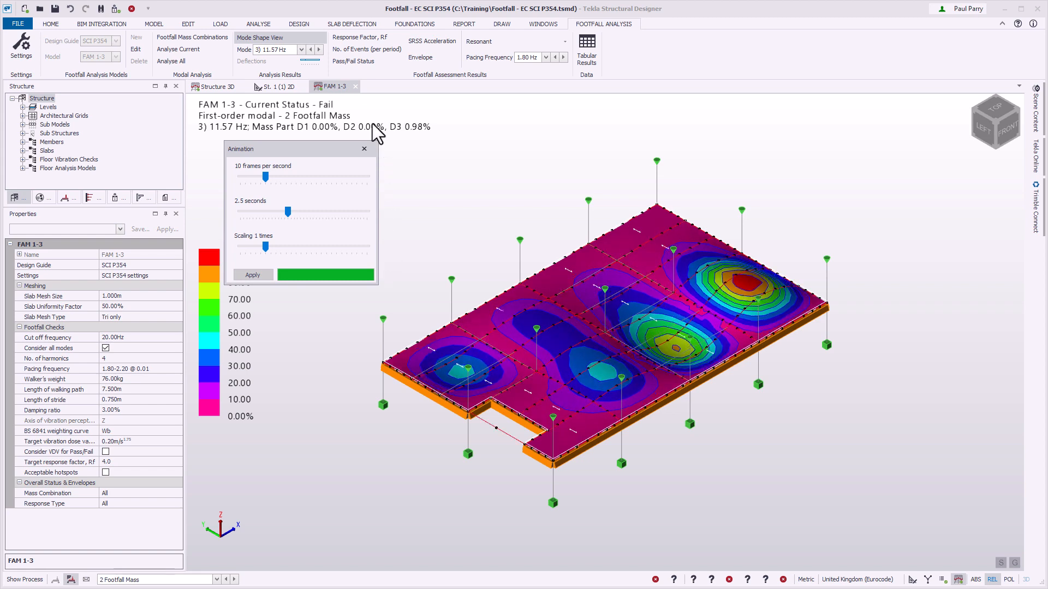
pyautogui.click(311, 50)
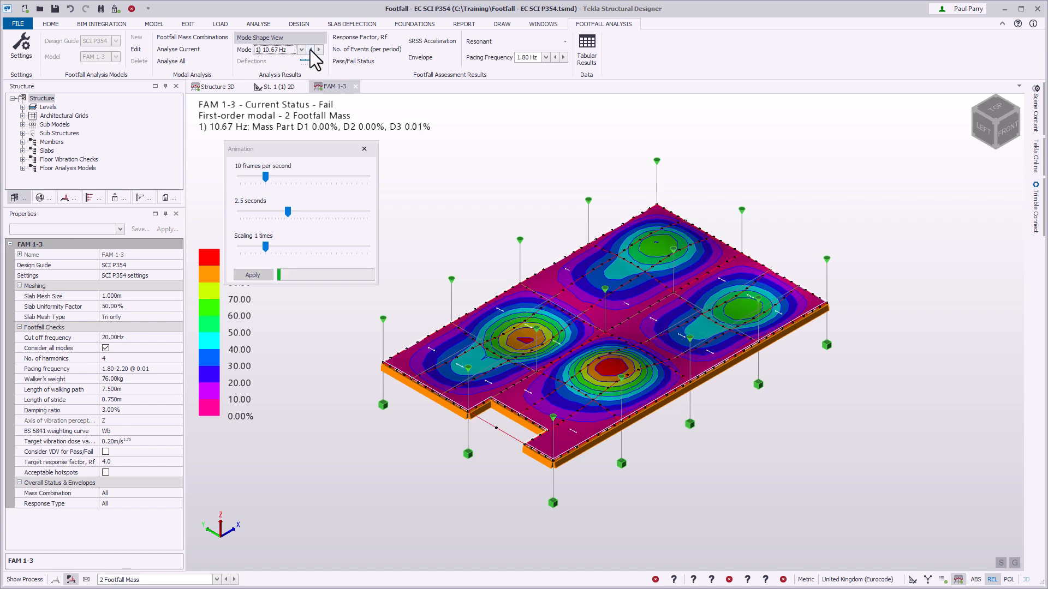
pyautogui.click(311, 49)
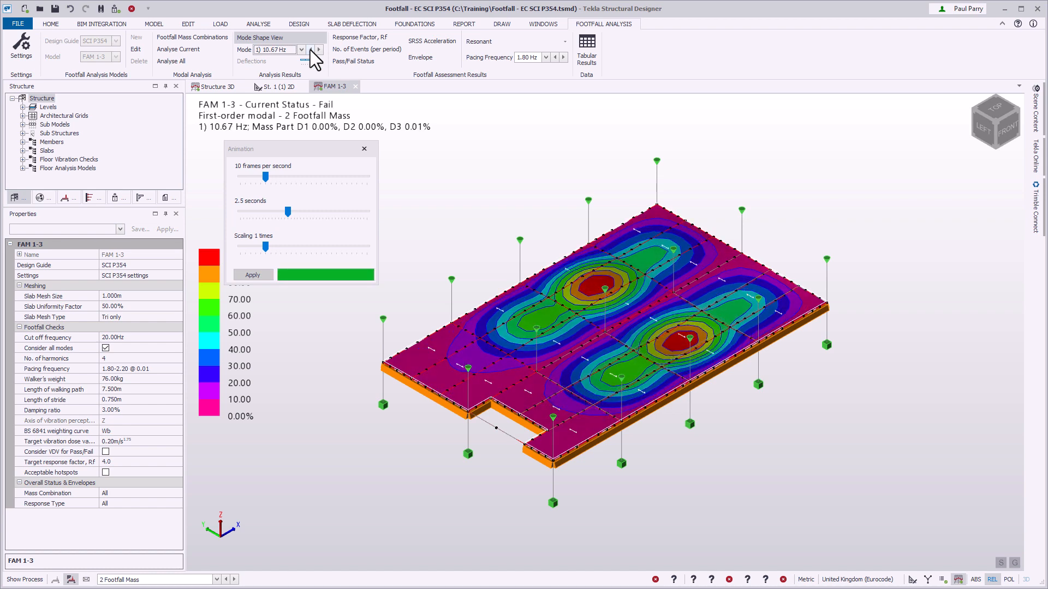
pyautogui.click(364, 148)
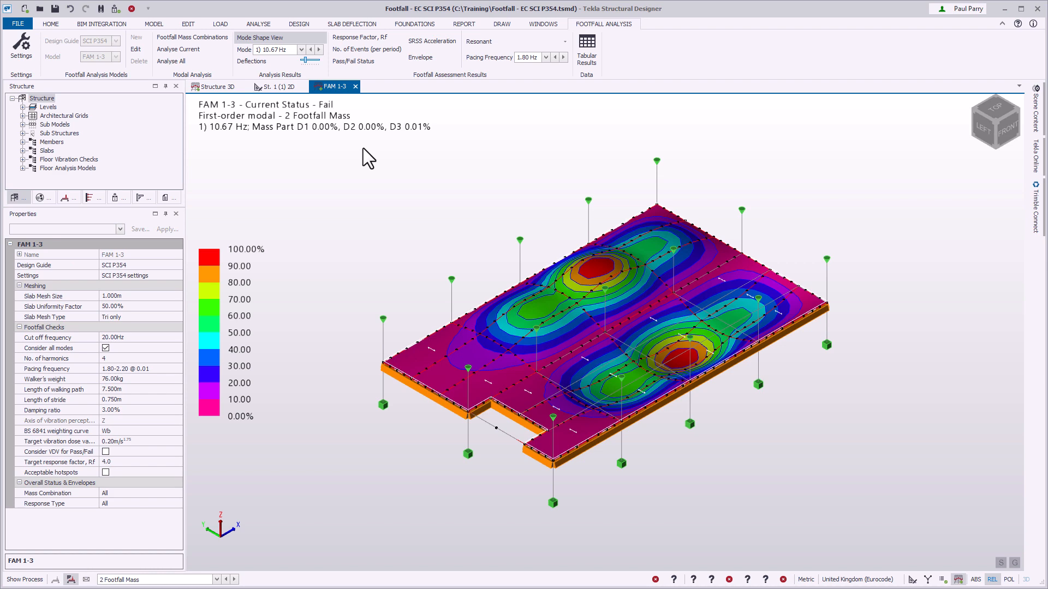
# Display the response factor contours and switch the response type to Transient.
pyautogui.click(392, 37)
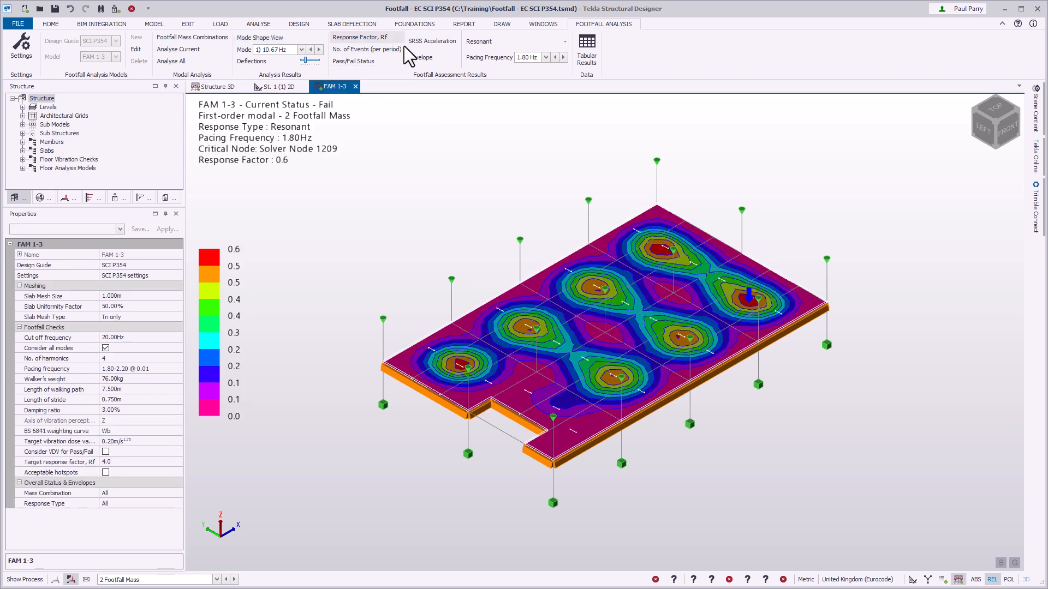
pyautogui.click(564, 41)
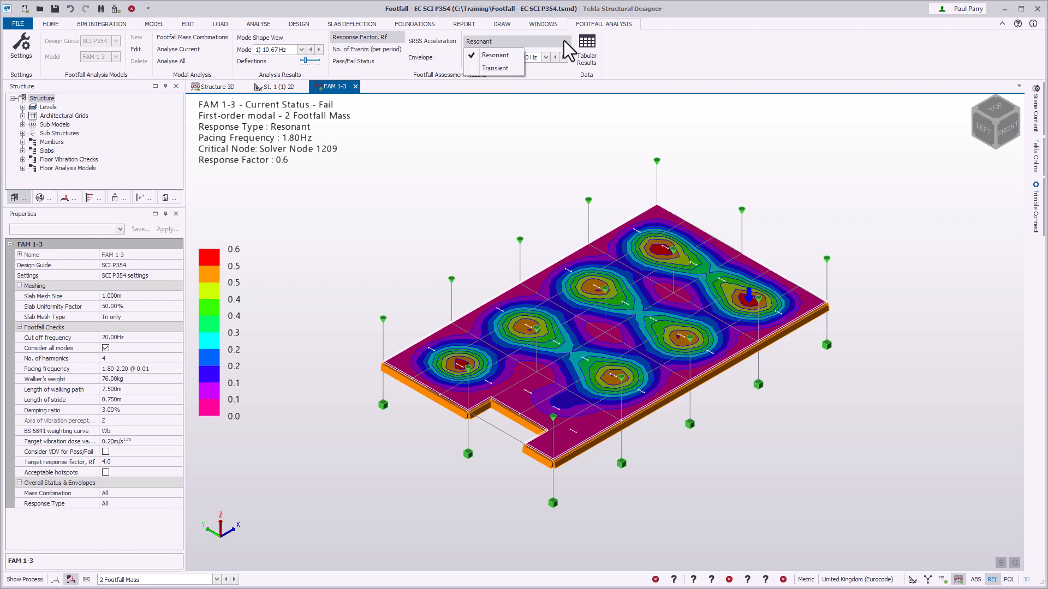
pyautogui.press('Down')
pyautogui.press('Return')
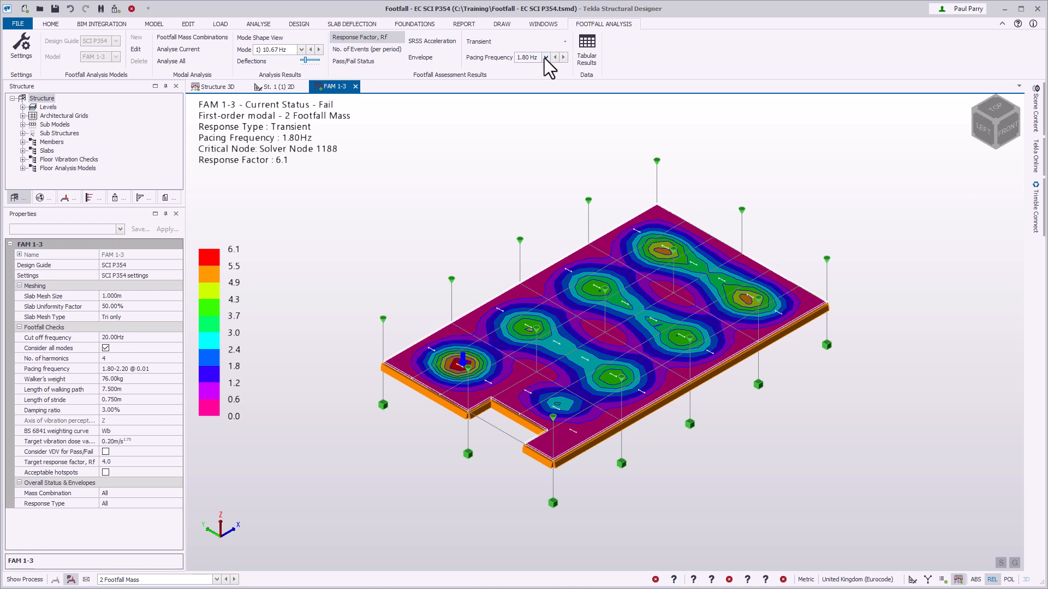
# Review the pacing frequency selection and display the response factor as an envelope.
pyautogui.click(545, 57)
pyautogui.click(545, 57)
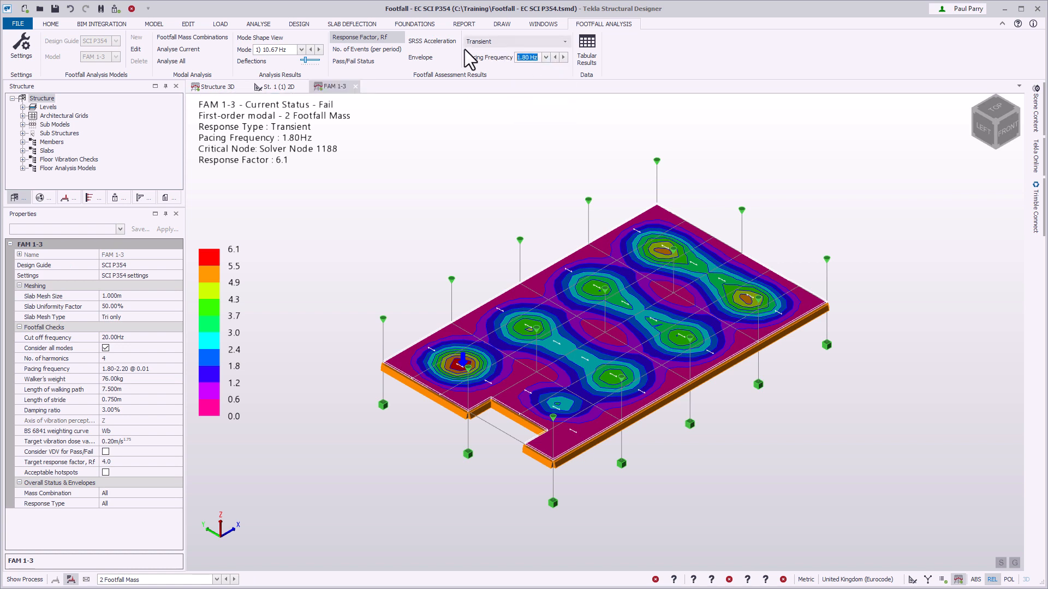
pyautogui.click(451, 57)
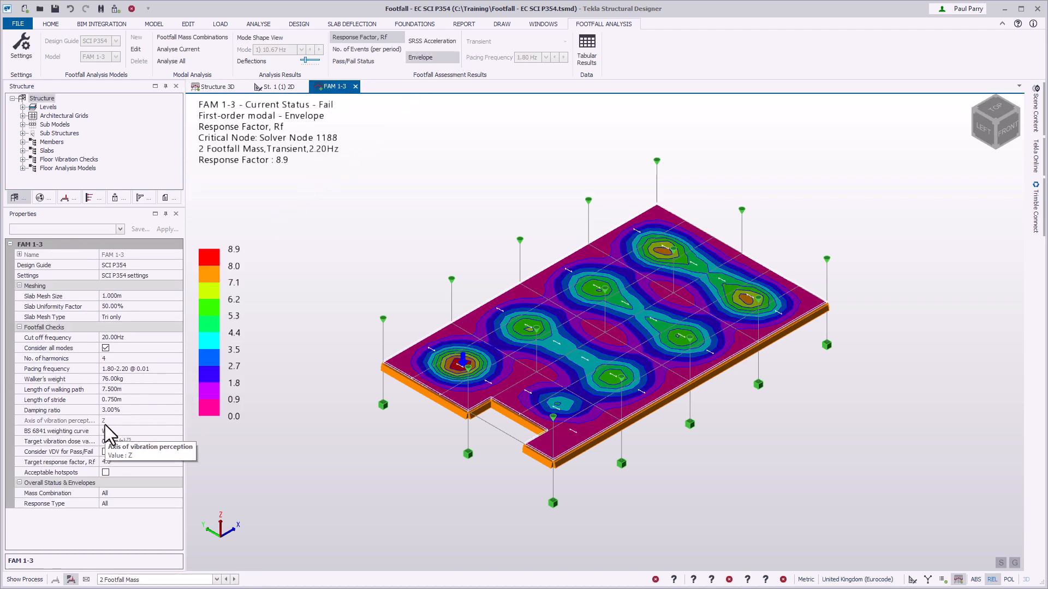
# Check the VDV and target response factor settings of FAM 1-3, and display the pass/fail status.
pyautogui.click(97, 450)
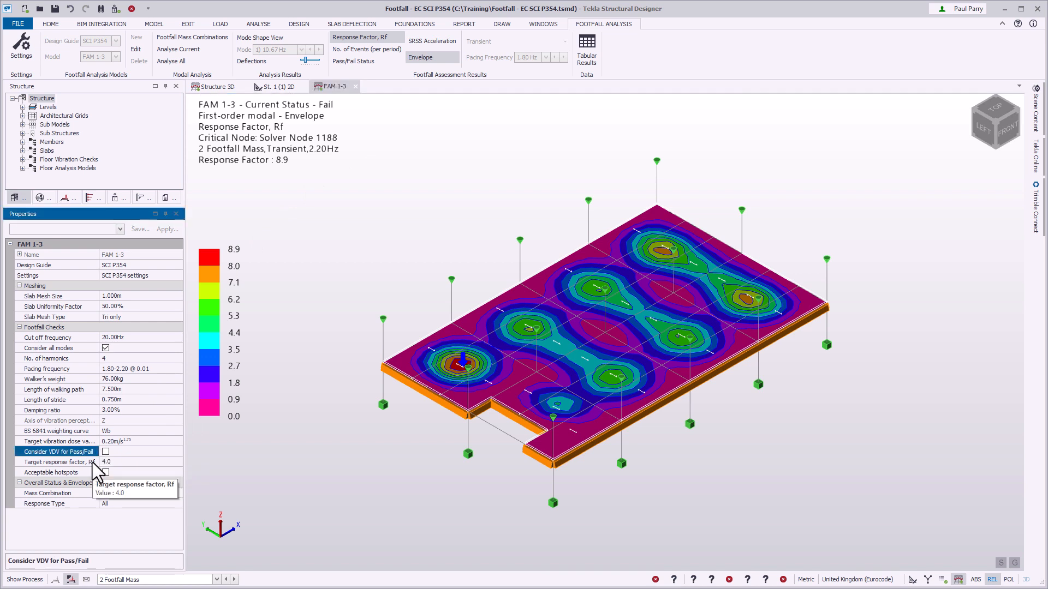
pyautogui.click(93, 462)
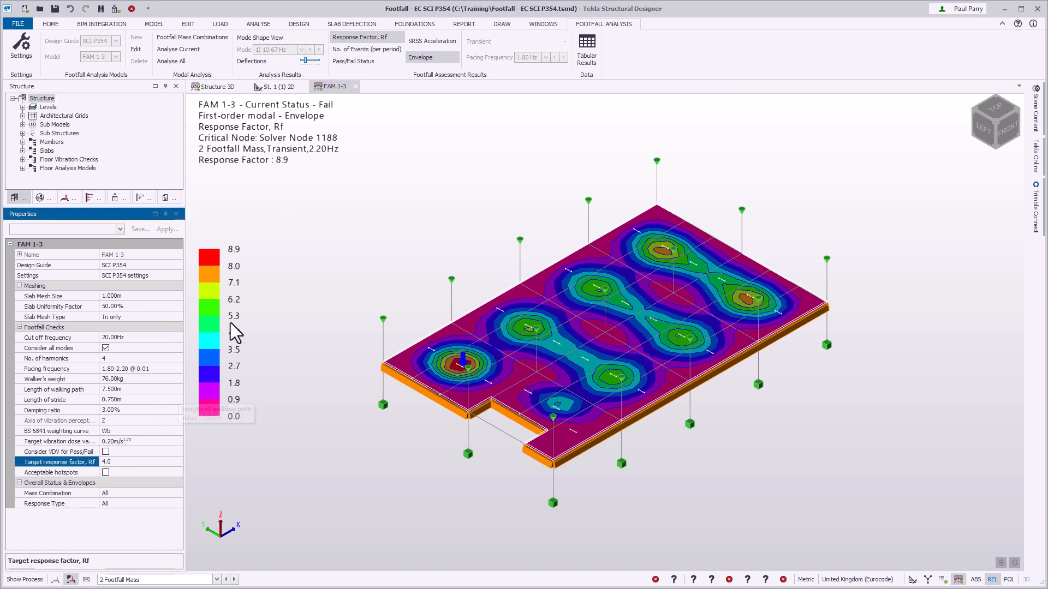
pyautogui.click(386, 61)
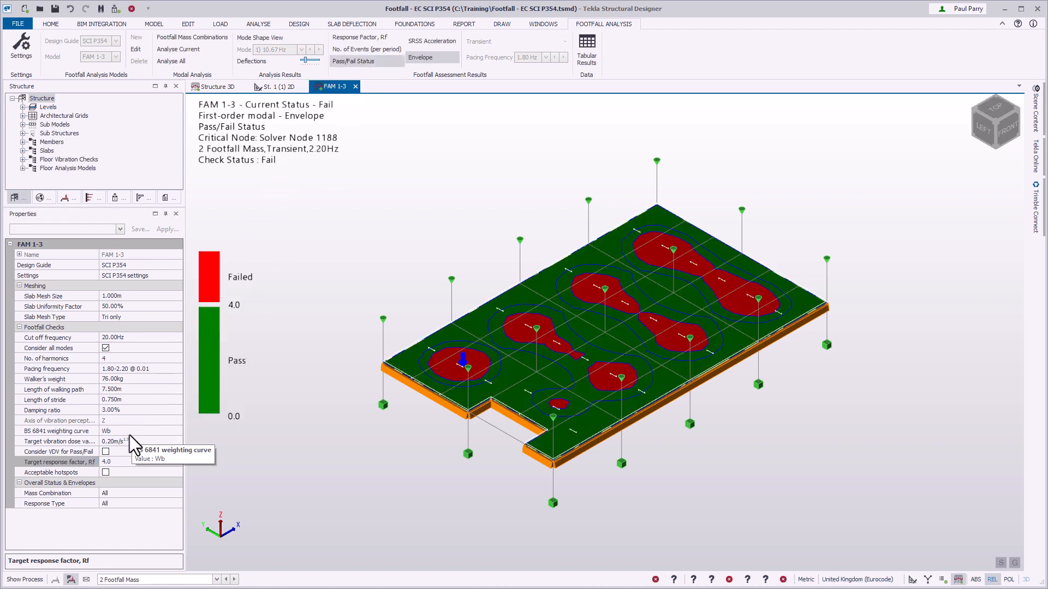
# Try a target response factor of 8 for FAM 1-3.
pyautogui.click(123, 462)
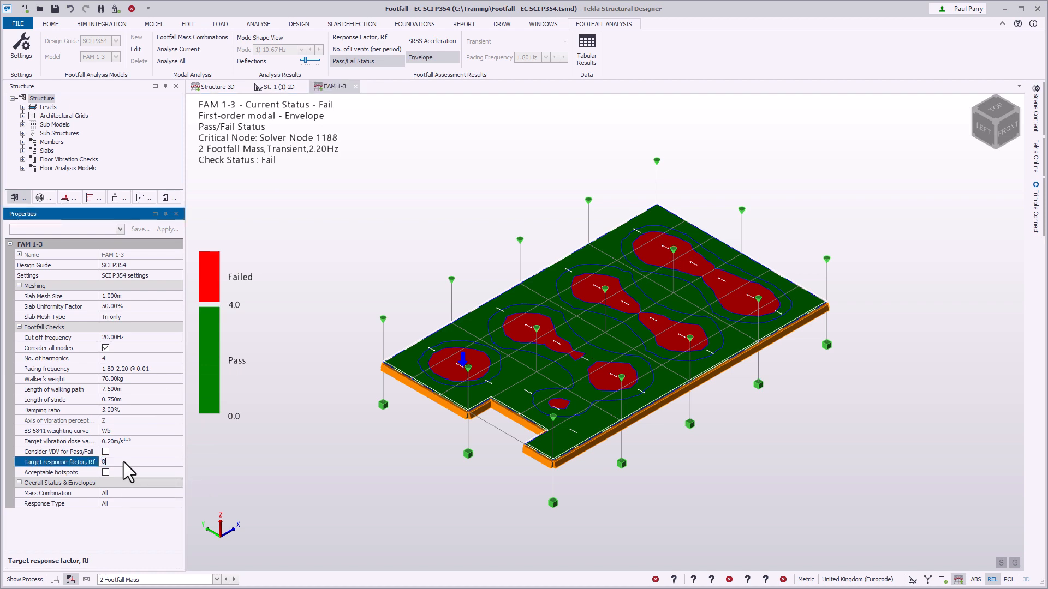
pyautogui.write('8')
pyautogui.press('Return')
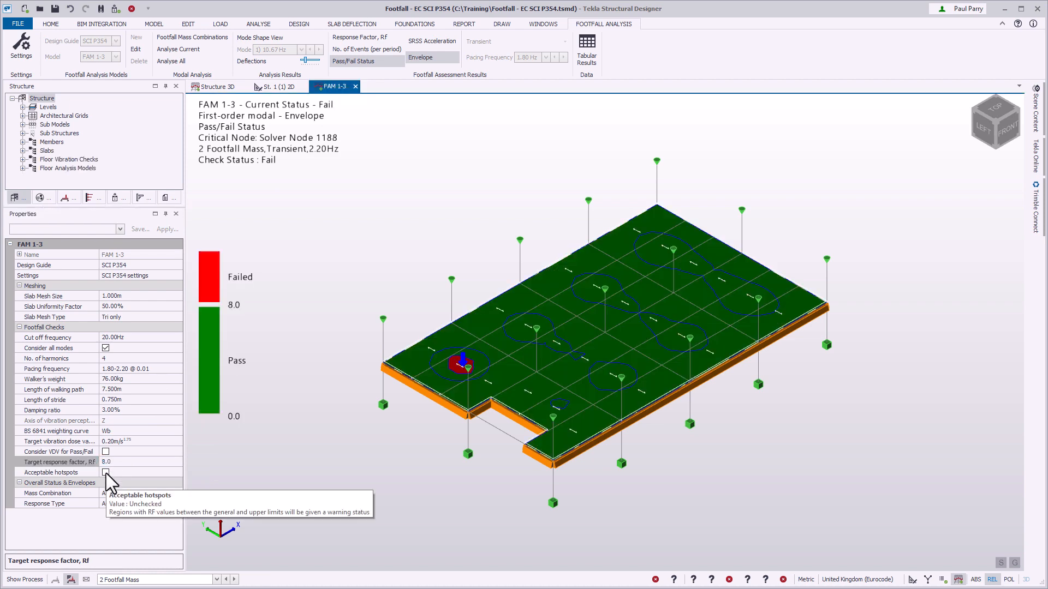
# Try allowing acceptable hotspots with a general response factor limit of 4.
pyautogui.click(106, 472)
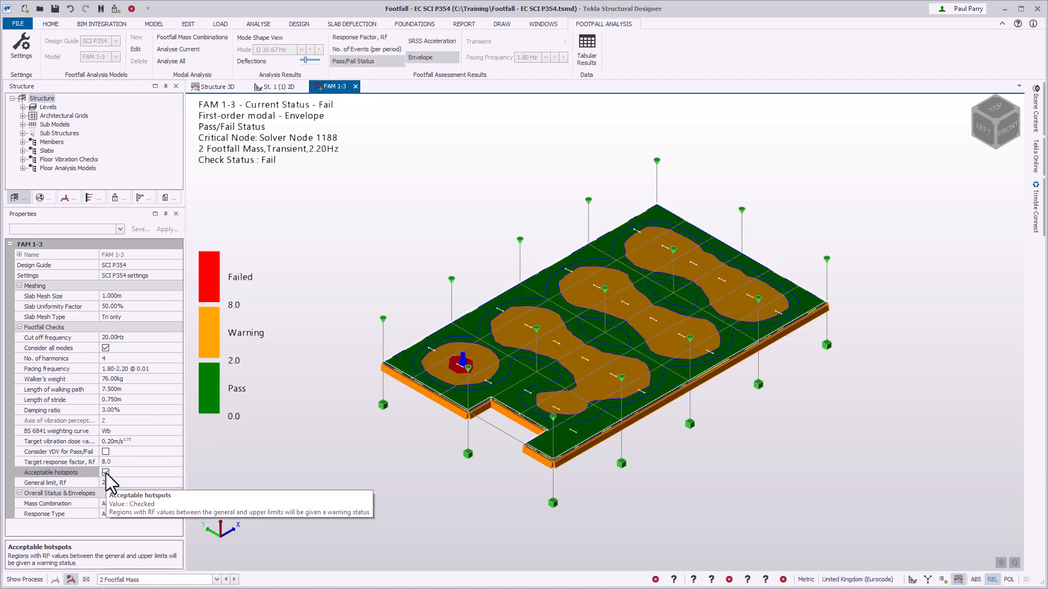
pyautogui.click(154, 482)
pyautogui.write('4')
pyautogui.press('Return')
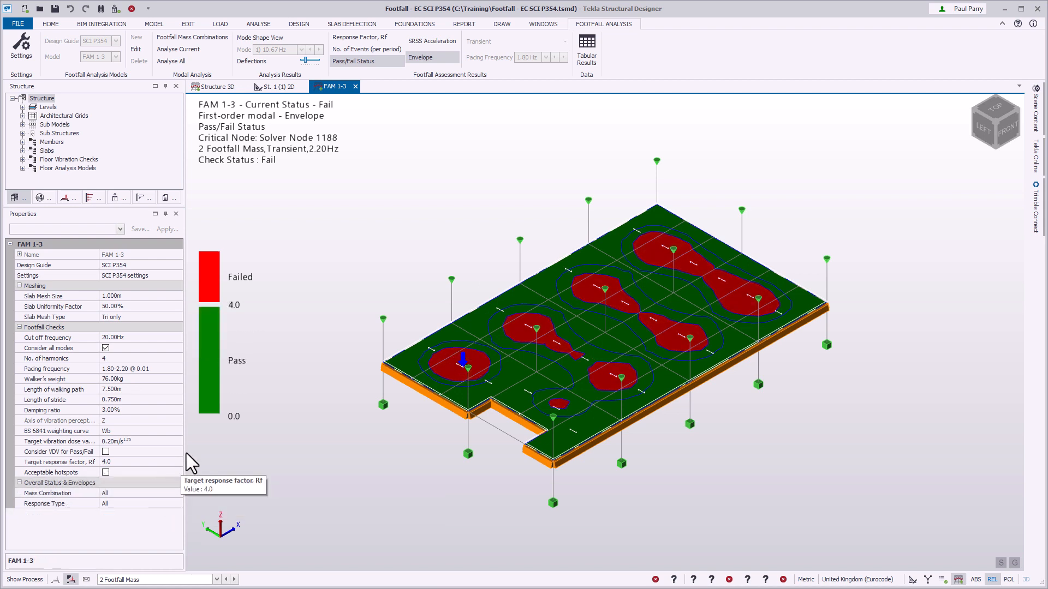
# Display the number of events per period and try a target vibration dose value of 0.4.
pyautogui.click(397, 49)
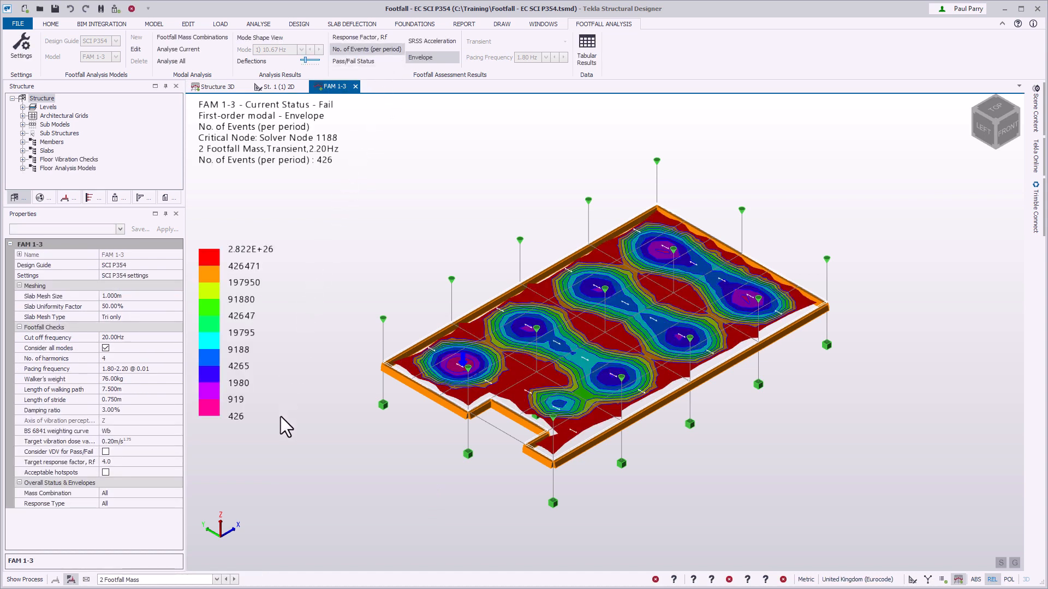
pyautogui.click(153, 440)
pyautogui.write('0.4')
pyautogui.press('Return')
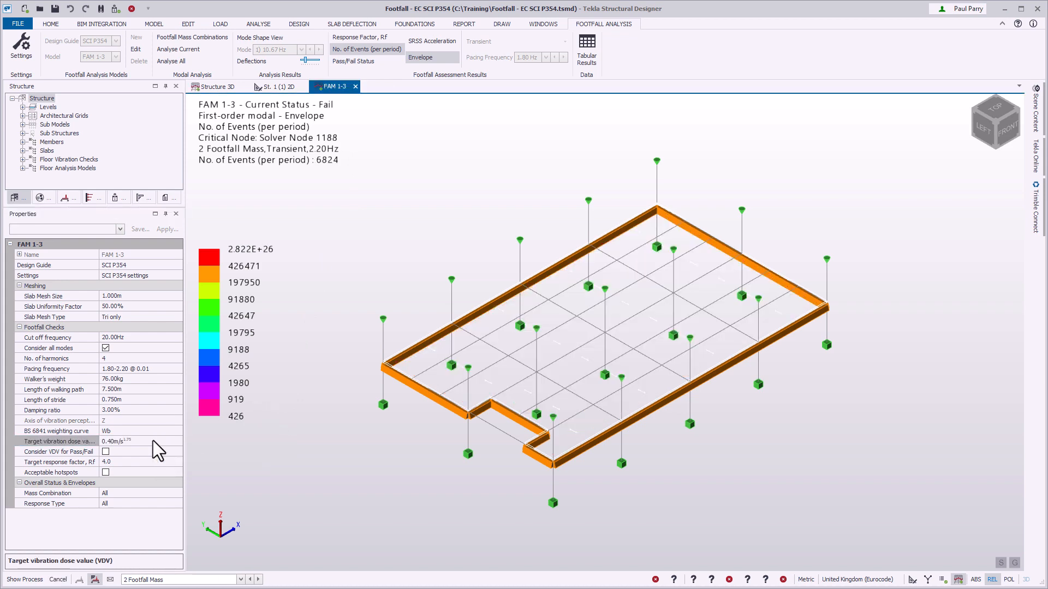
# Try a damping ratio of 1.1%, and undo both the damping and vibration dose value changes.
pyautogui.click(153, 409)
pyautogui.write('1.1')
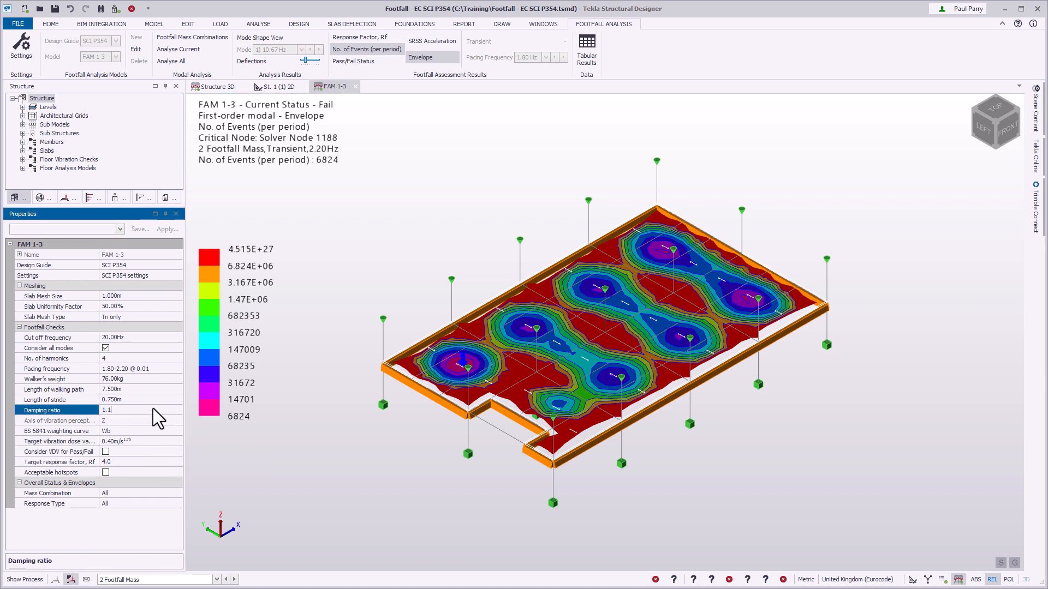
pyautogui.press('Return')
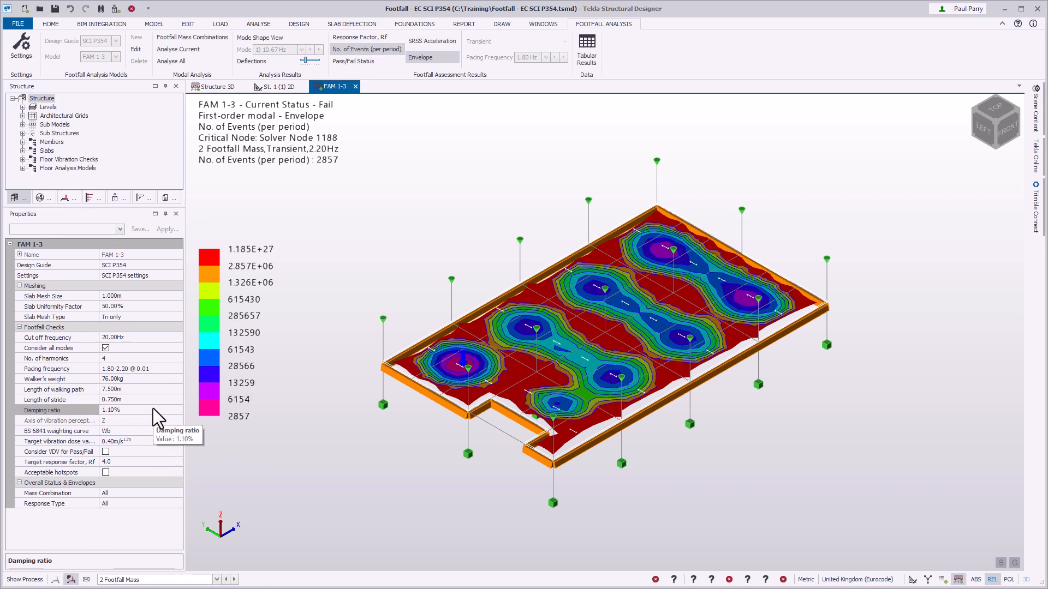
pyautogui.hotkey('ctrl', 'z')
pyautogui.hotkey('ctrl', 'z')
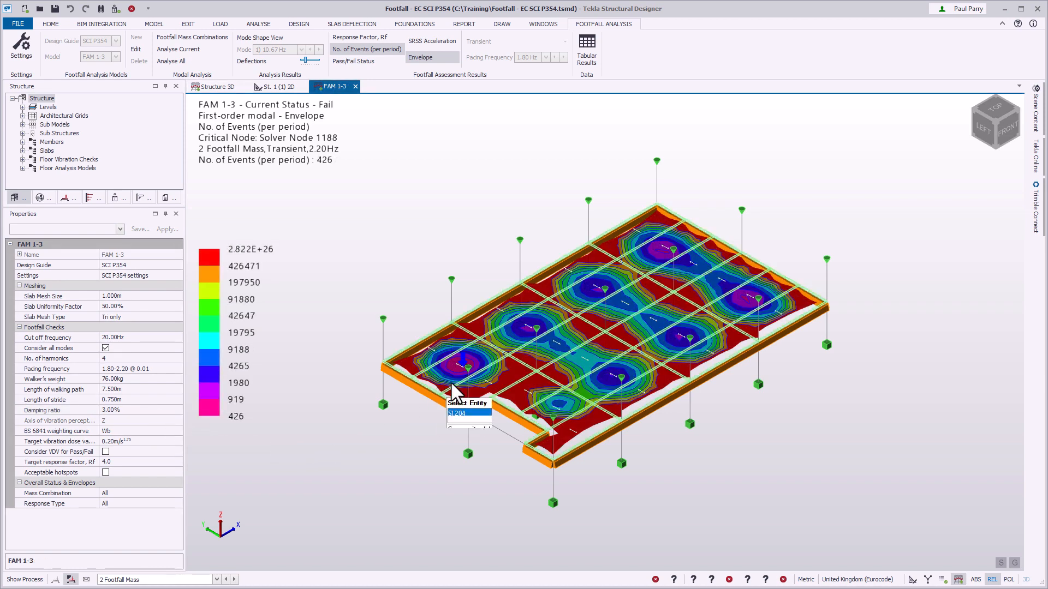
# Consider VDV for pass/fail with a target of 1000 events per period, and display the pass/fail status.
pyautogui.moveTo(463, 367)
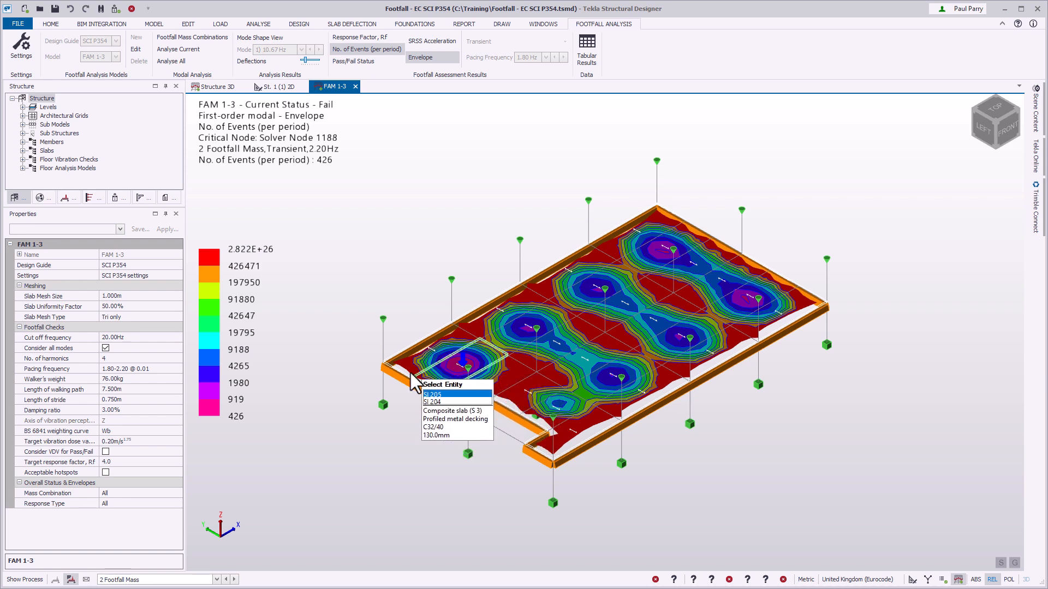
pyautogui.click(105, 452)
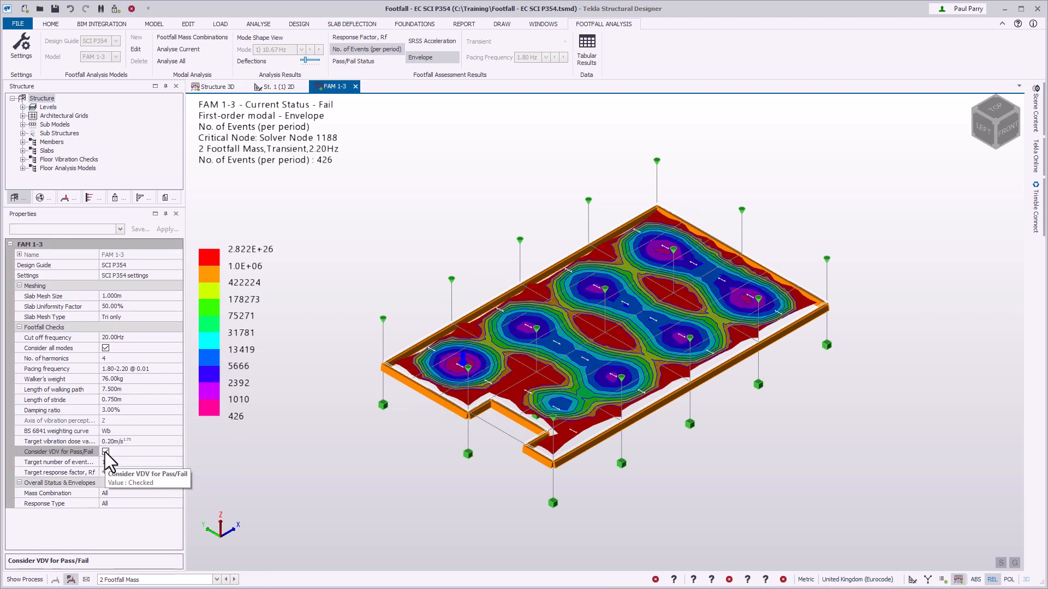
pyautogui.click(143, 462)
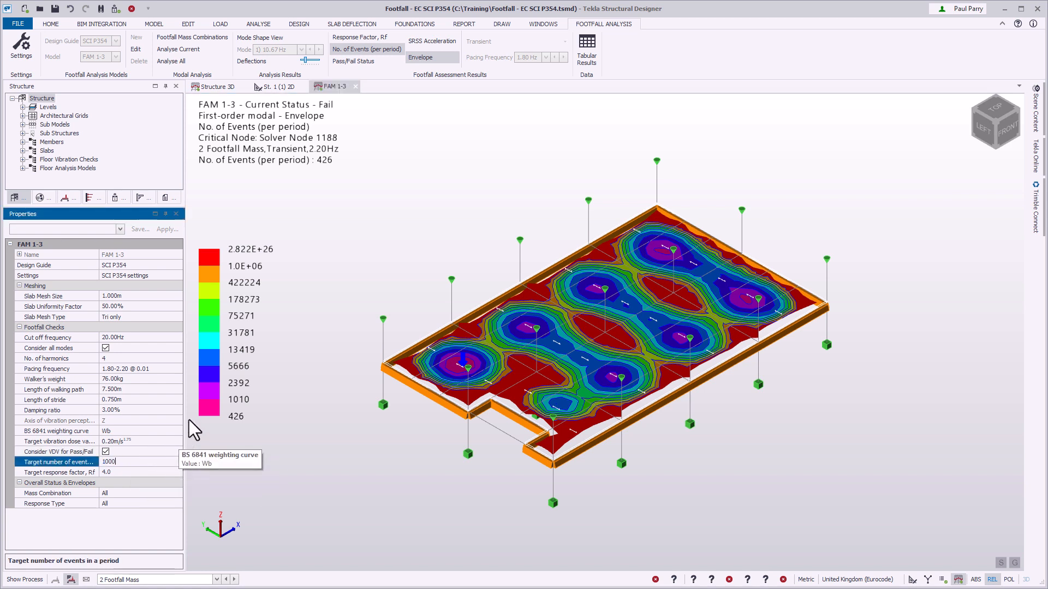
pyautogui.click(385, 61)
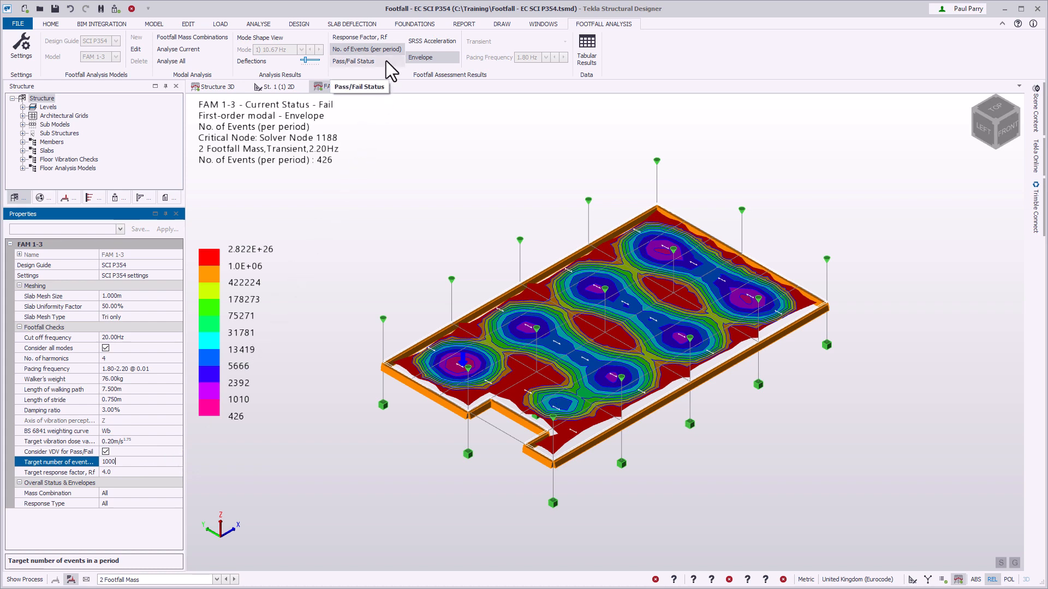
pyautogui.click(386, 61)
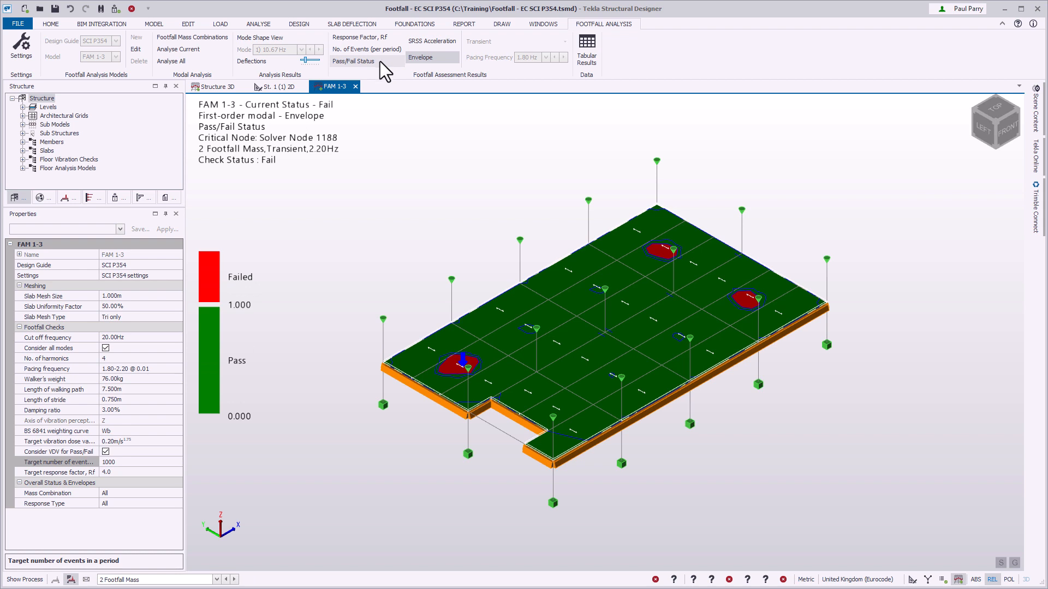
# Set the target number of events in a period to 400 for FAM 1-3.
pyautogui.click(146, 462)
pyautogui.write('400')
pyautogui.press('Return')
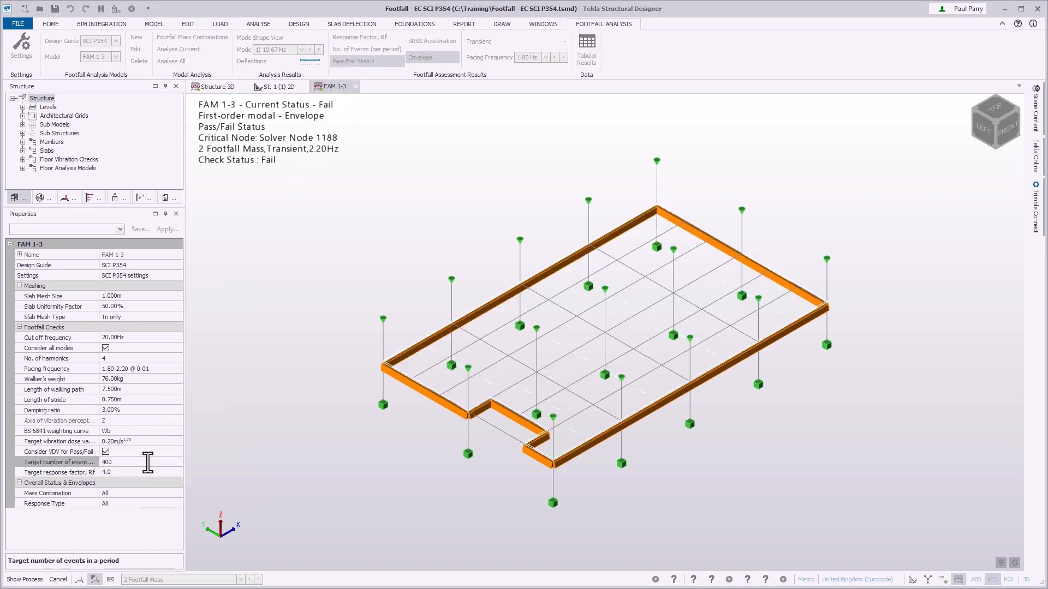
# Show the FAM 1-3 view as a solver view with the solver model used for footfall analysis.
pyautogui.rightClick(346, 89)
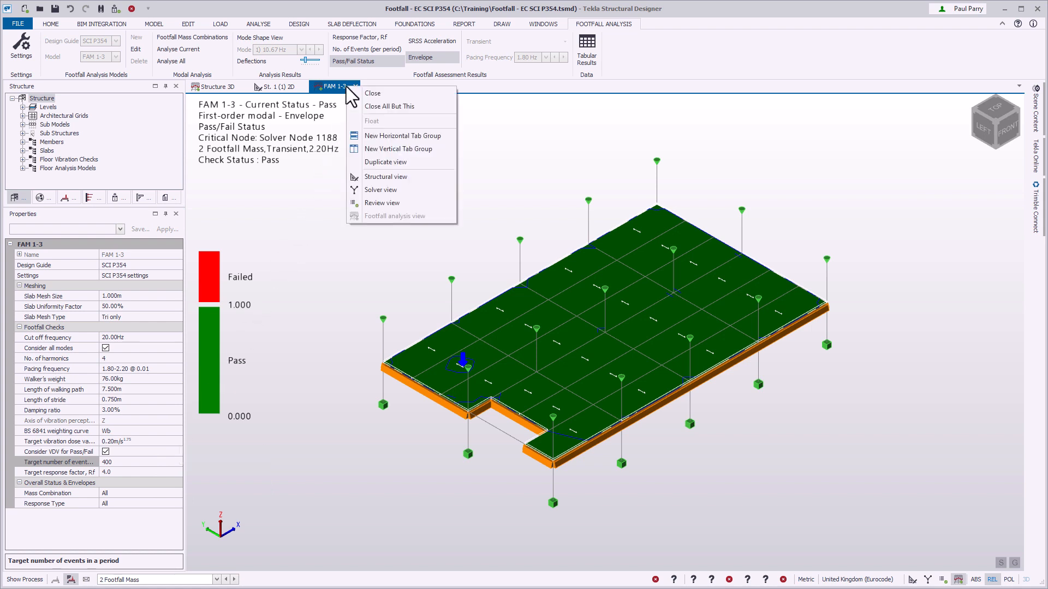
pyautogui.click(420, 189)
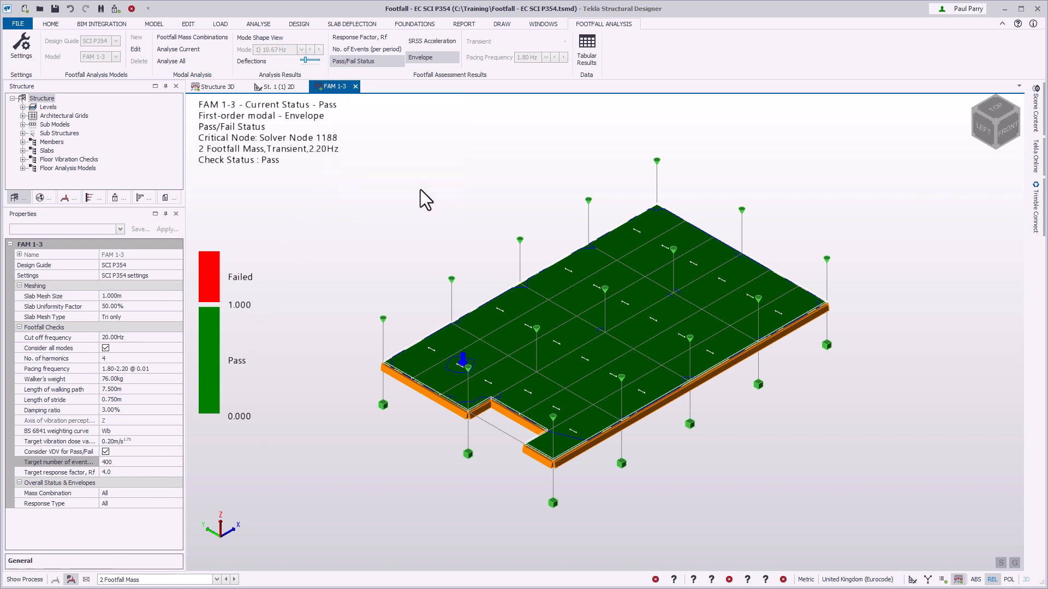
pyautogui.rightClick(345, 188)
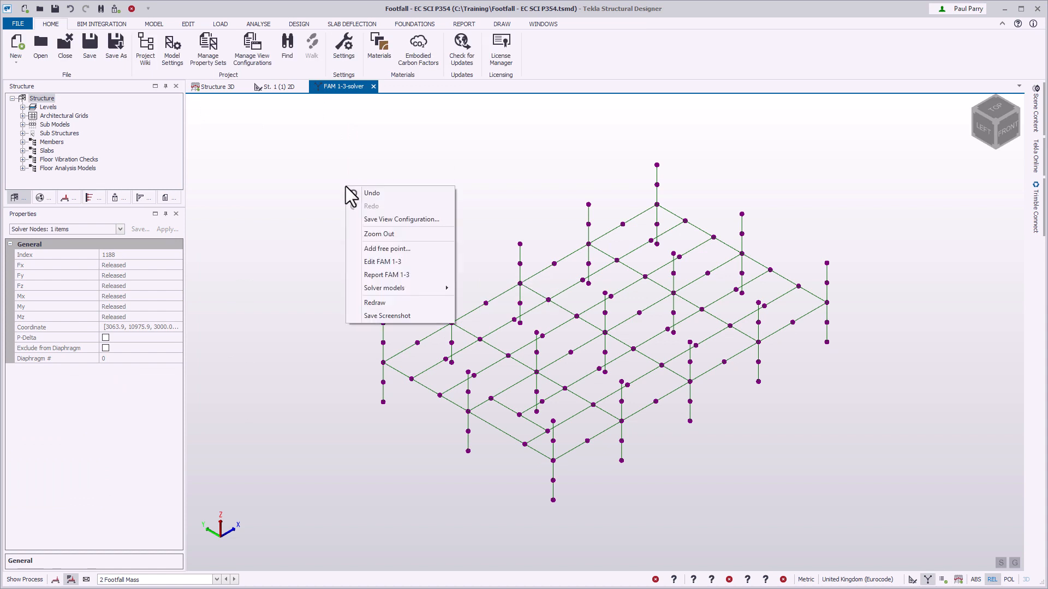
pyautogui.moveTo(425, 289)
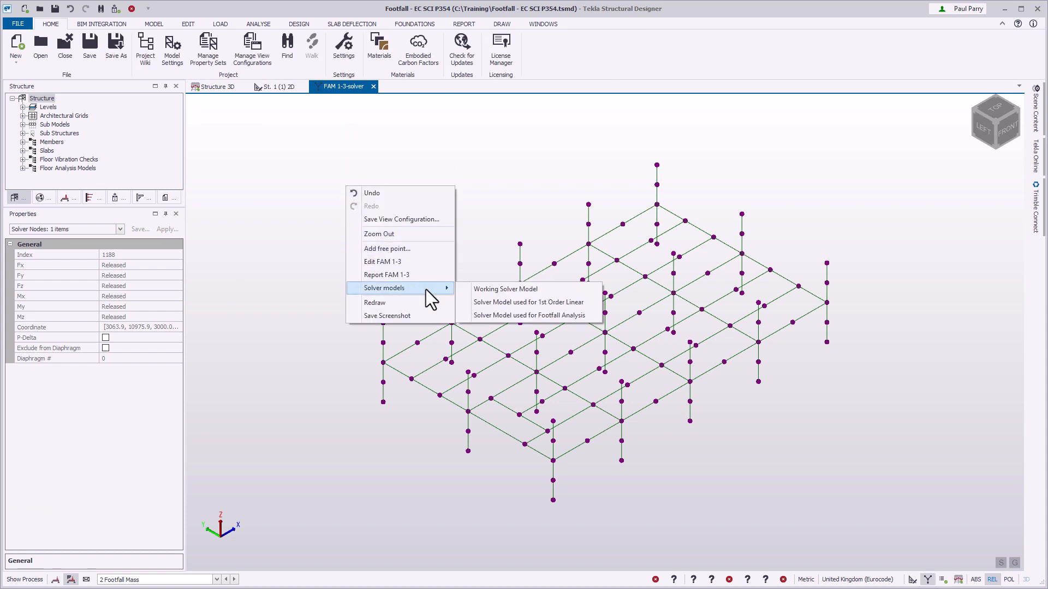
pyautogui.click(464, 315)
pyautogui.moveTo(458, 317)
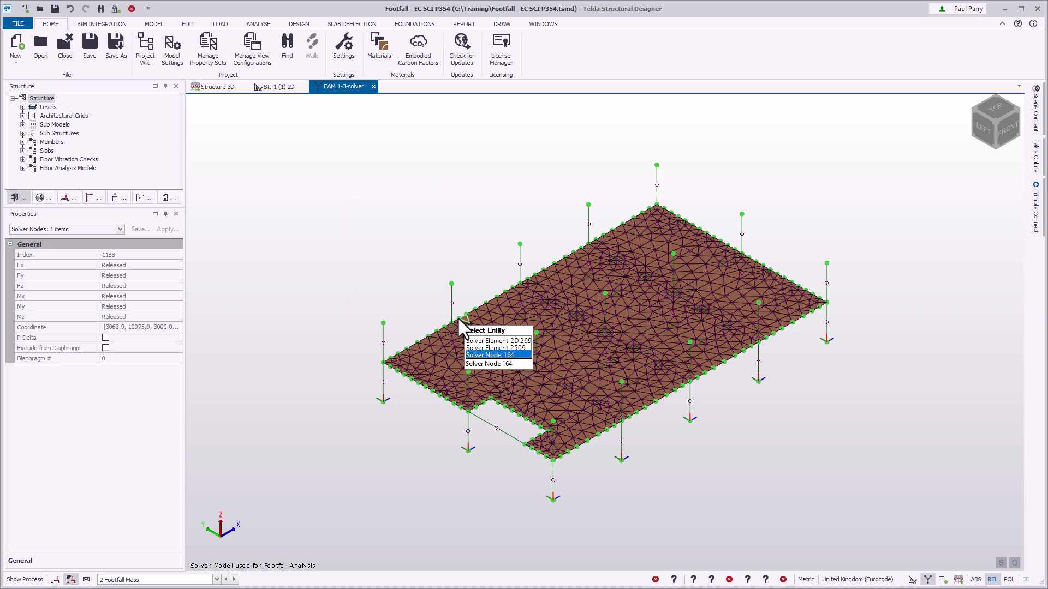
# Examine the properties of solver node 144 and adjoining beam solver element 677 on the slab edge, collapsing its start and end releases.
pyautogui.click(405, 378)
pyautogui.scroll(5, 405, 379)
pyautogui.moveTo(613, 330)
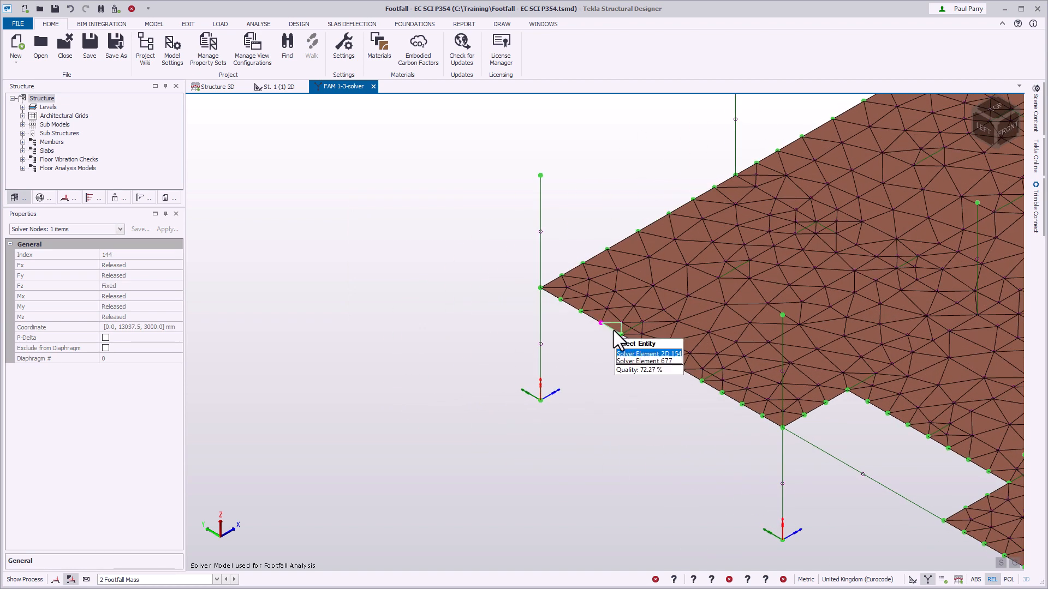
pyautogui.press('Down')
pyautogui.click(614, 329)
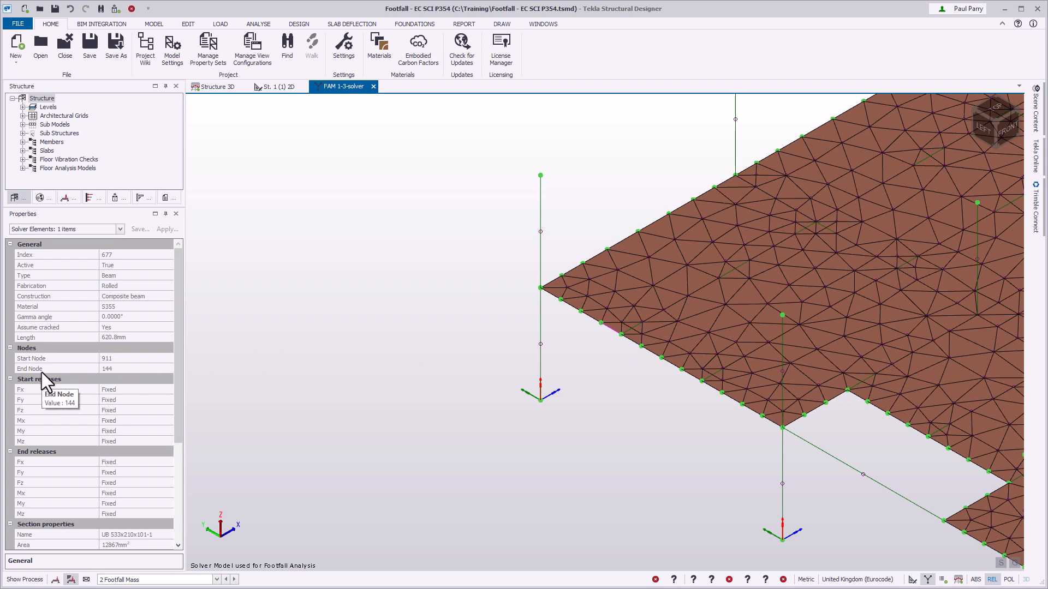
pyautogui.click(10, 379)
pyautogui.click(10, 389)
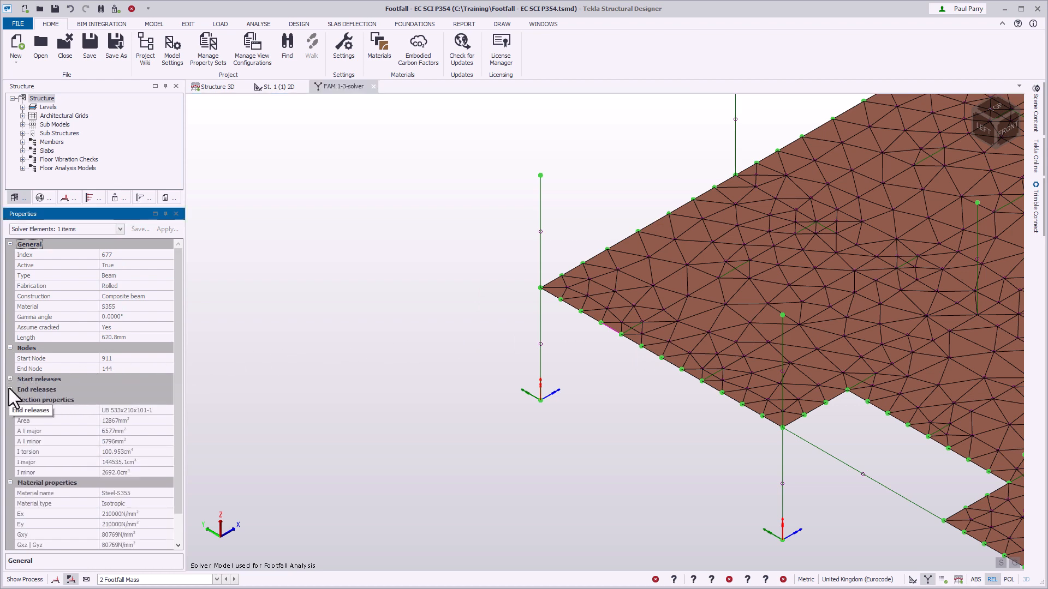
pyautogui.middleClick(214, 450)
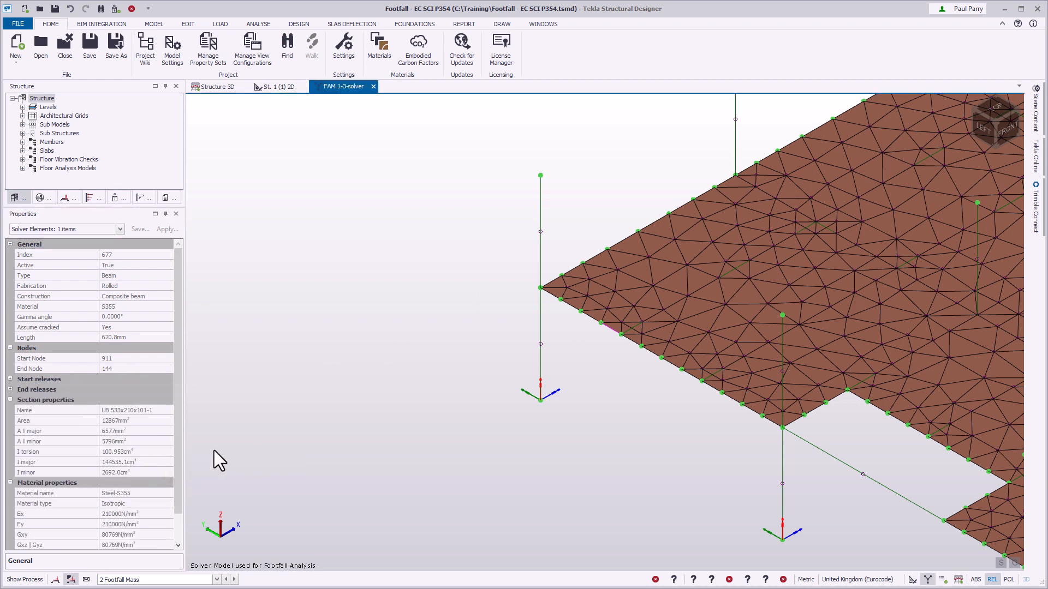
pyautogui.middleClick(214, 450)
# Return FAM 1-3 to the footfall analysis view and review its tabular modal frequency results.
pyautogui.rightClick(362, 94)
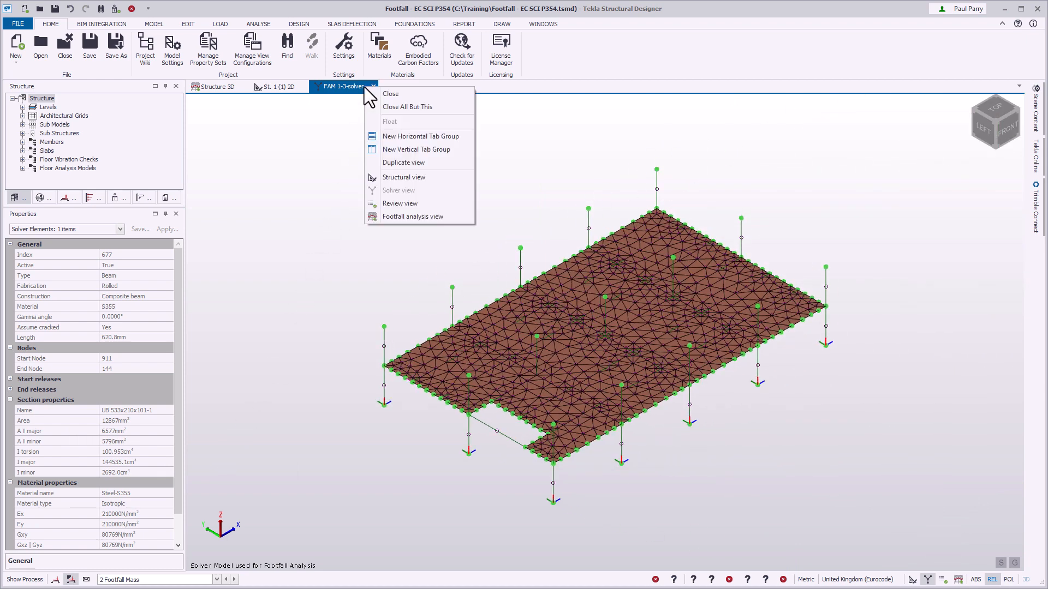
pyautogui.click(457, 217)
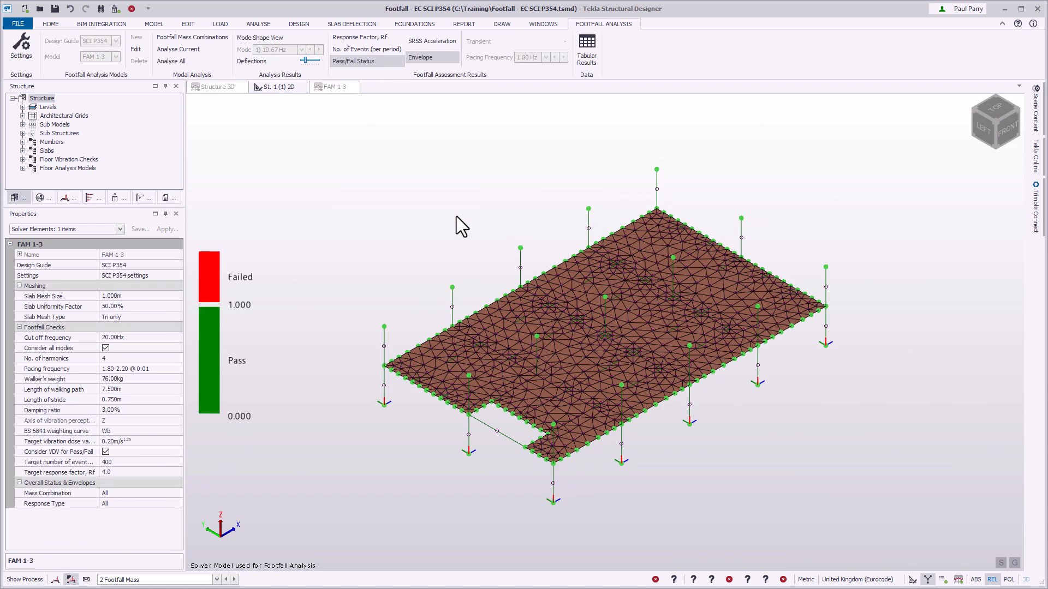
pyautogui.click(586, 58)
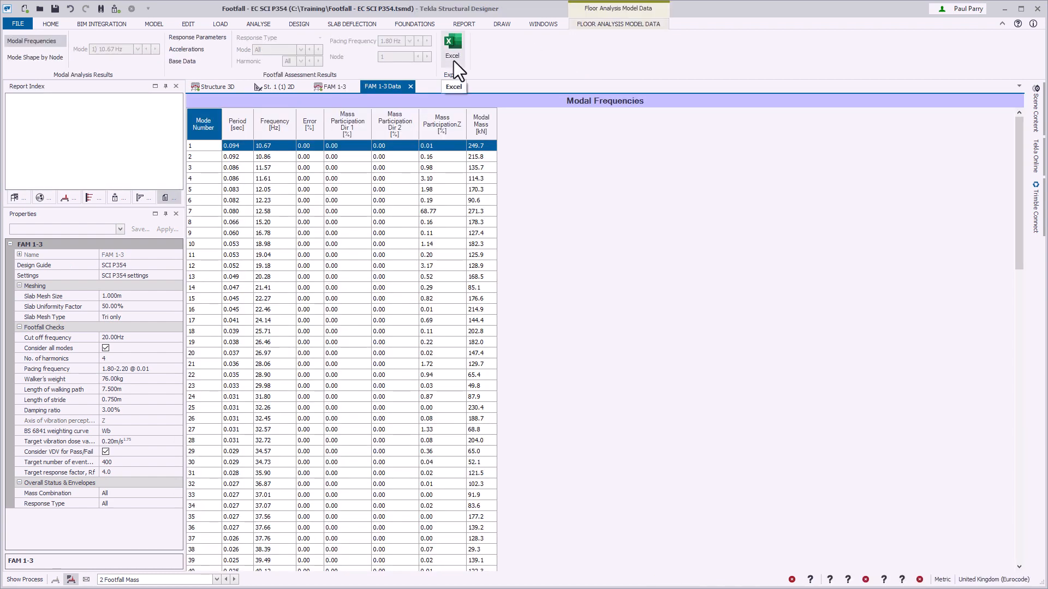
pyautogui.click(409, 86)
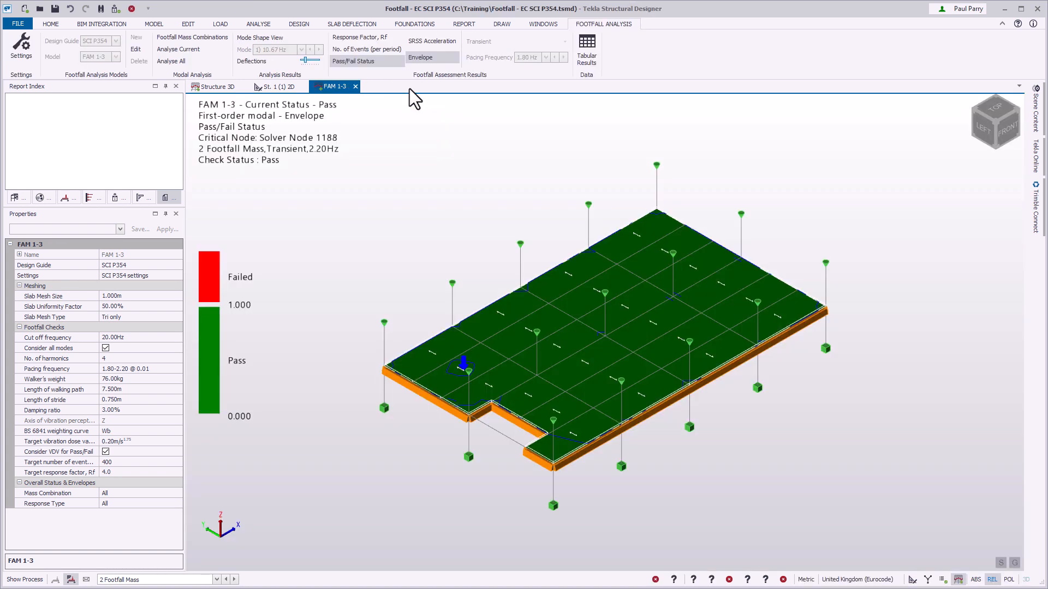
# Add a new model report style named "Footfall assessment report" and make it the active style.
pyautogui.click(464, 24)
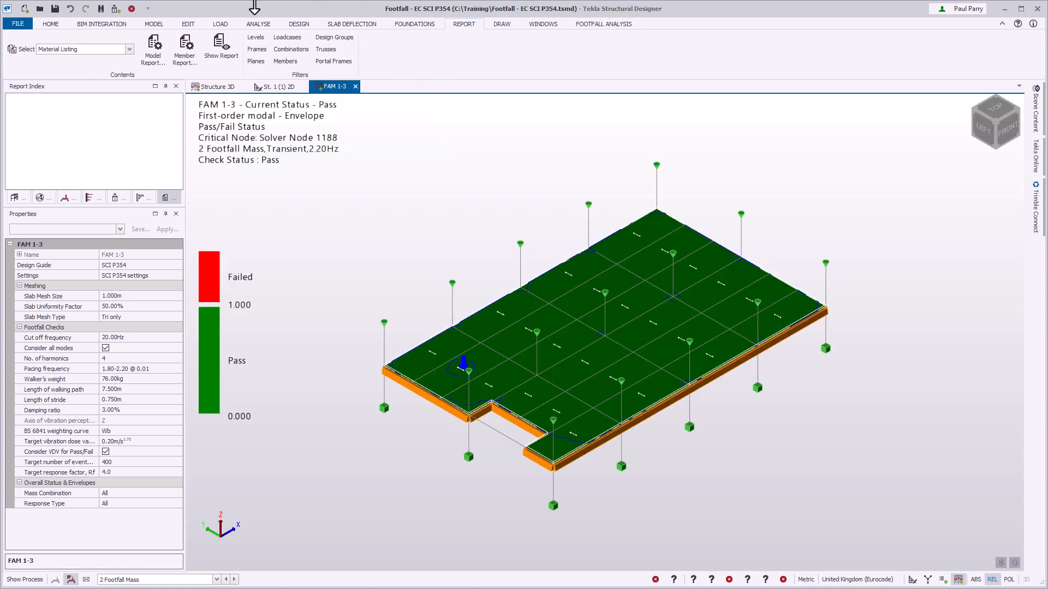
pyautogui.click(153, 55)
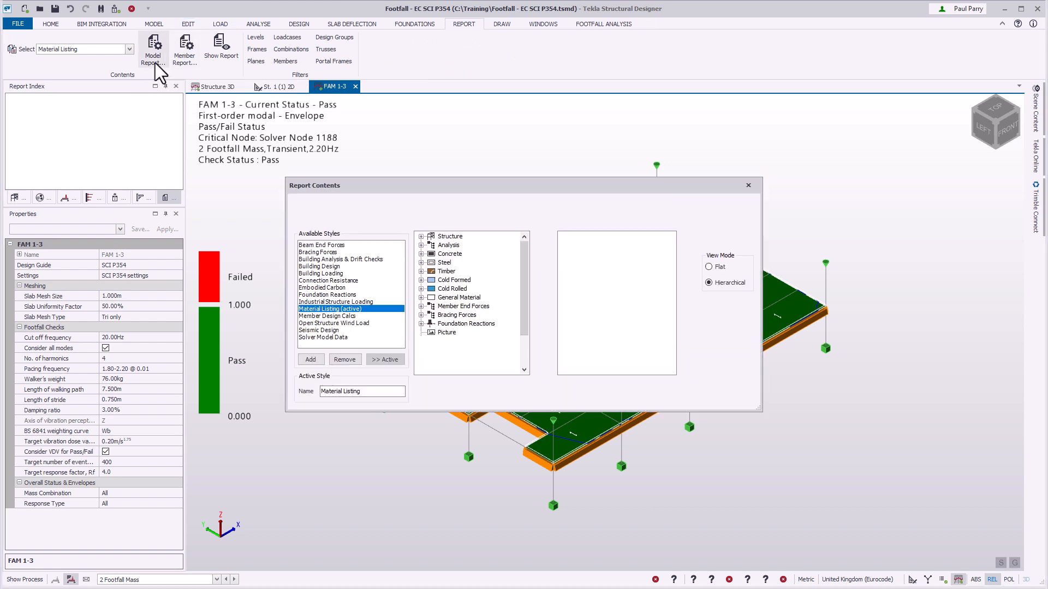
pyautogui.click(318, 359)
pyautogui.click(378, 391)
pyautogui.doubleClick(377, 391)
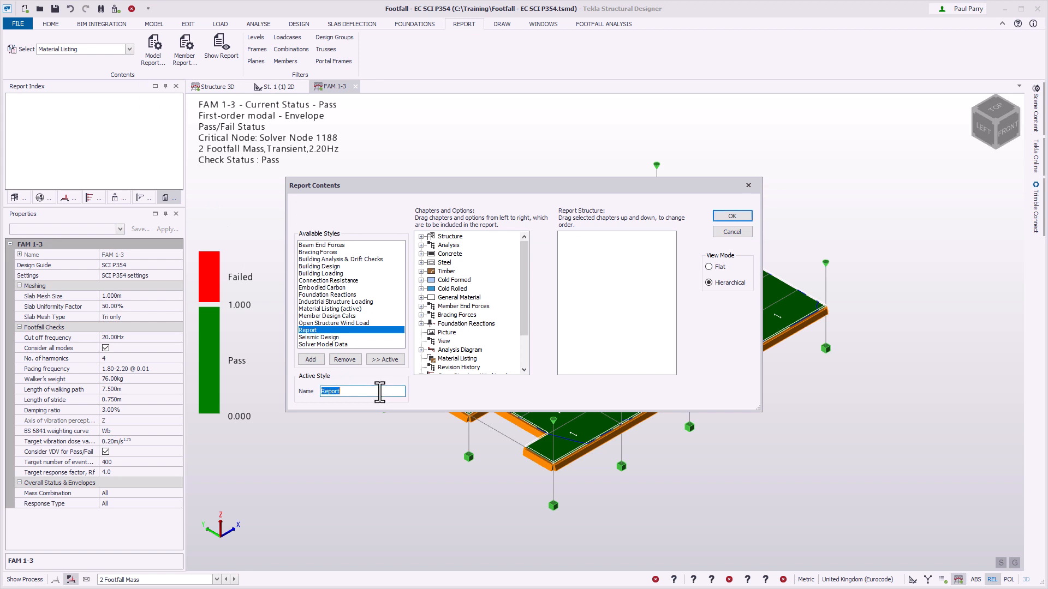
pyautogui.write('Footfall assessment report')
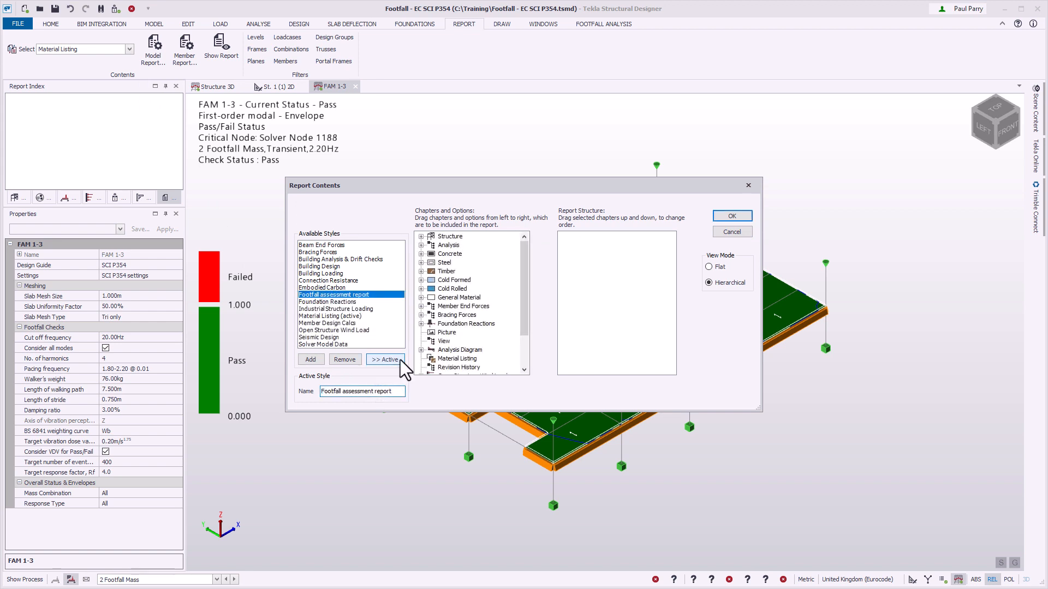
pyautogui.click(385, 359)
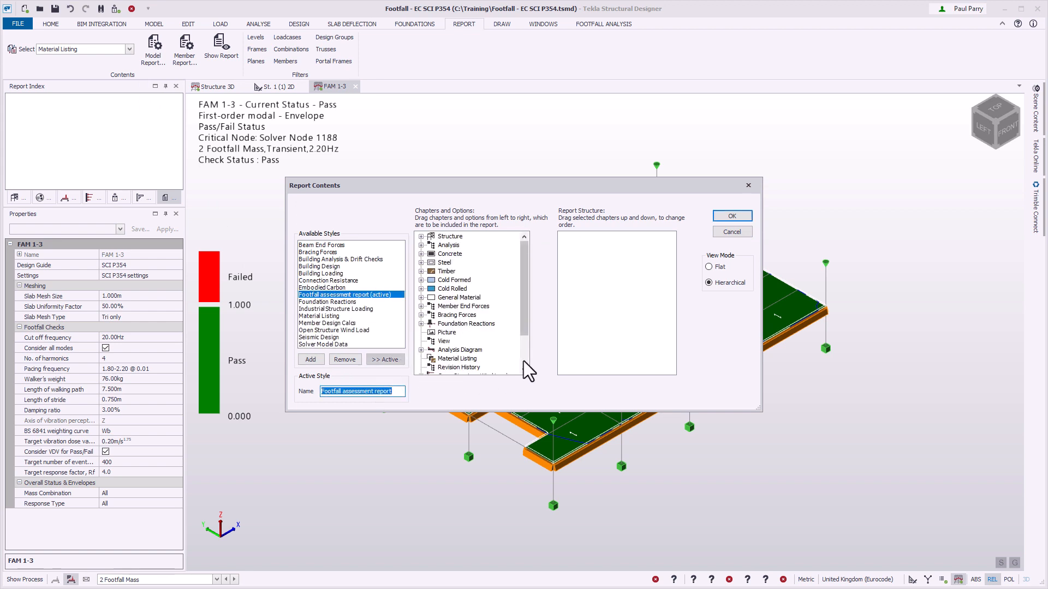
# Add the Footfall Analysis chapter to the report structure and accept the report contents.
pyautogui.scroll(-2, 523, 361)
pyautogui.moveTo(474, 365); pyautogui.dragTo(607, 246)
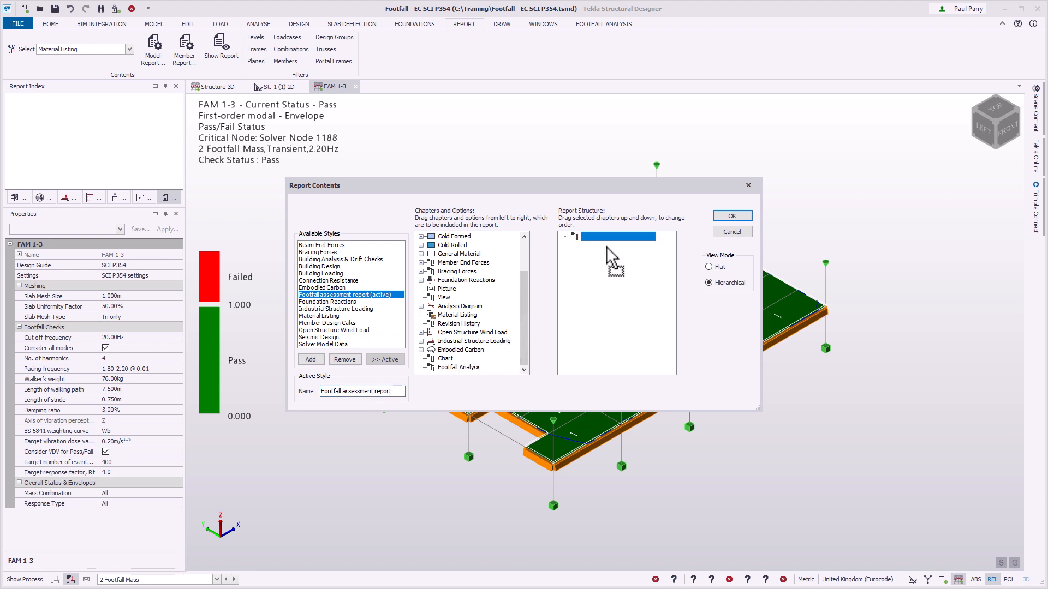
pyautogui.click(605, 237)
pyautogui.click(748, 215)
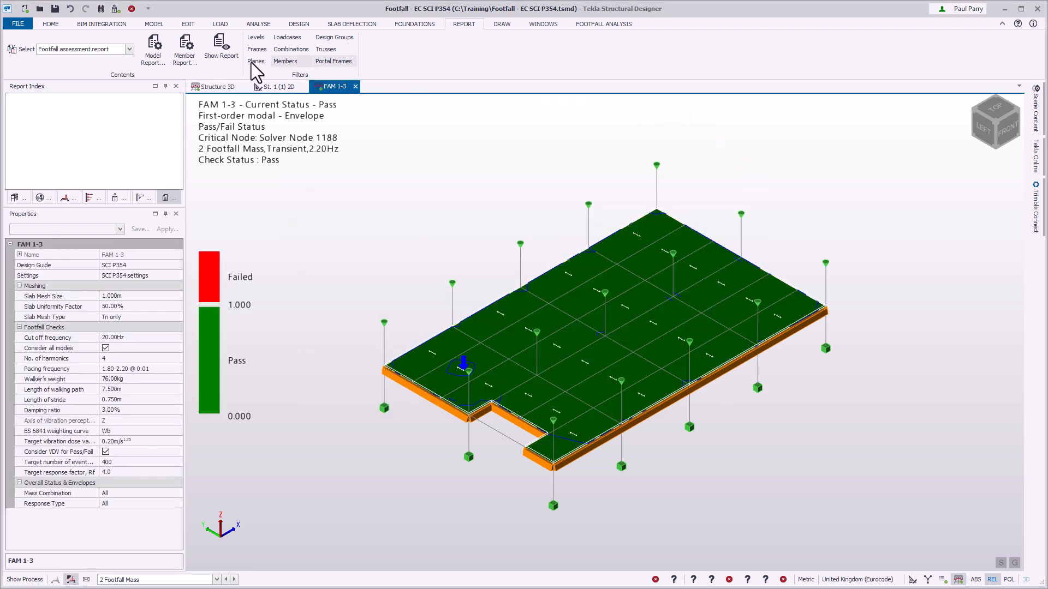
# Generate the footfall assessment report and view its last page.
pyautogui.click(221, 62)
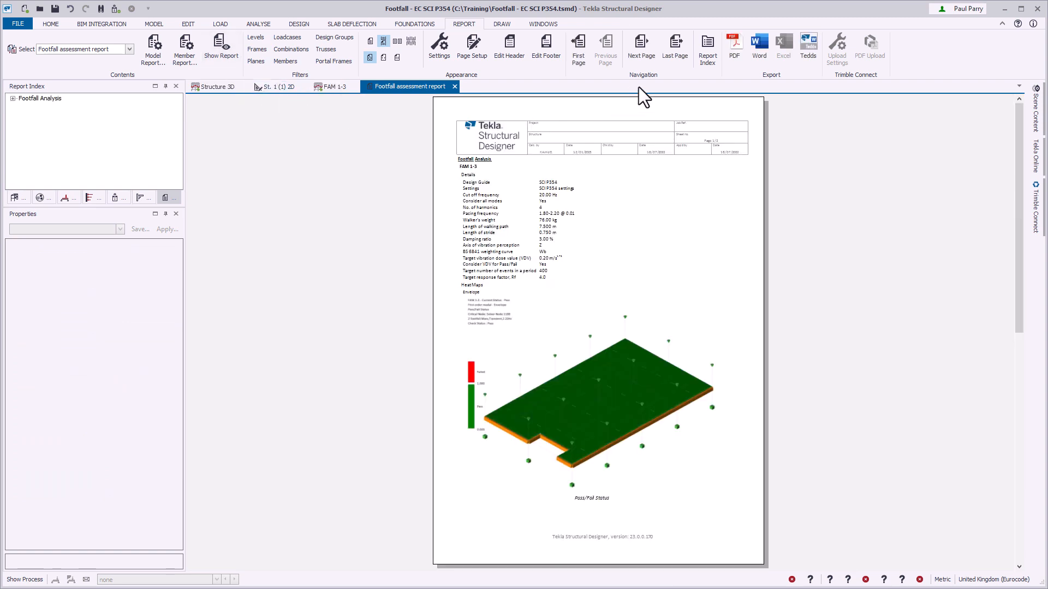
pyautogui.click(676, 61)
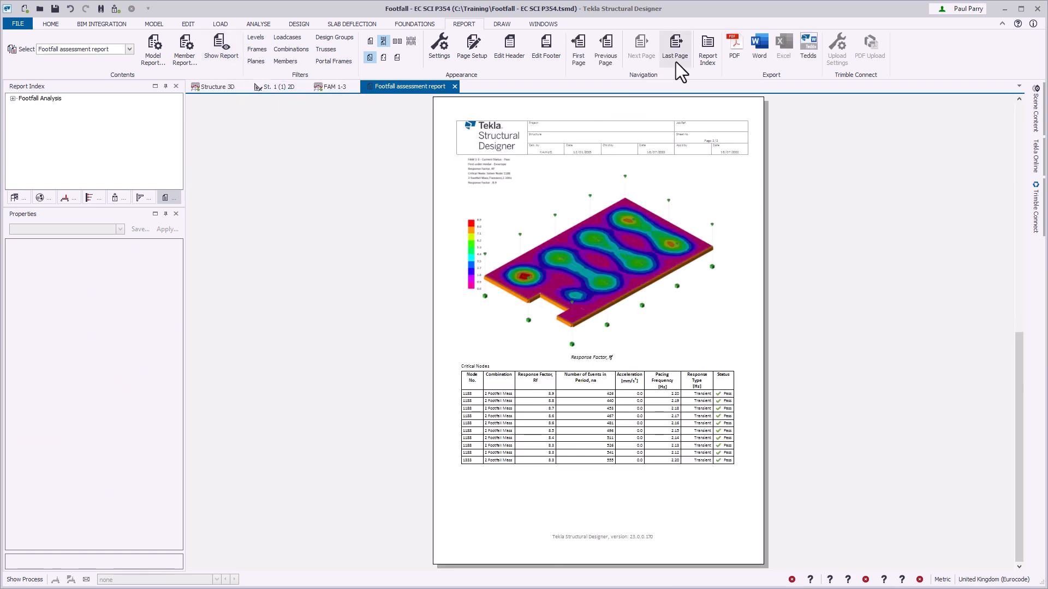